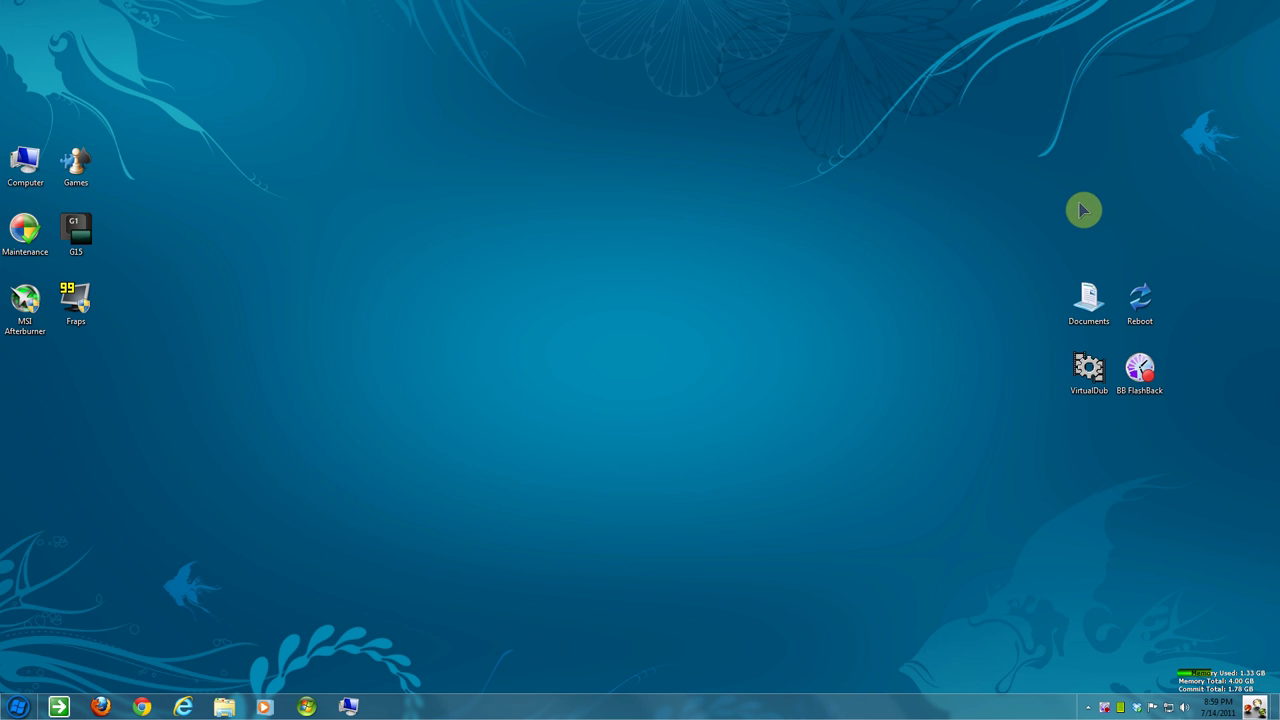
Open Downloads and My Documents and minimize each, then open the C: drive and close it
key(super+e)
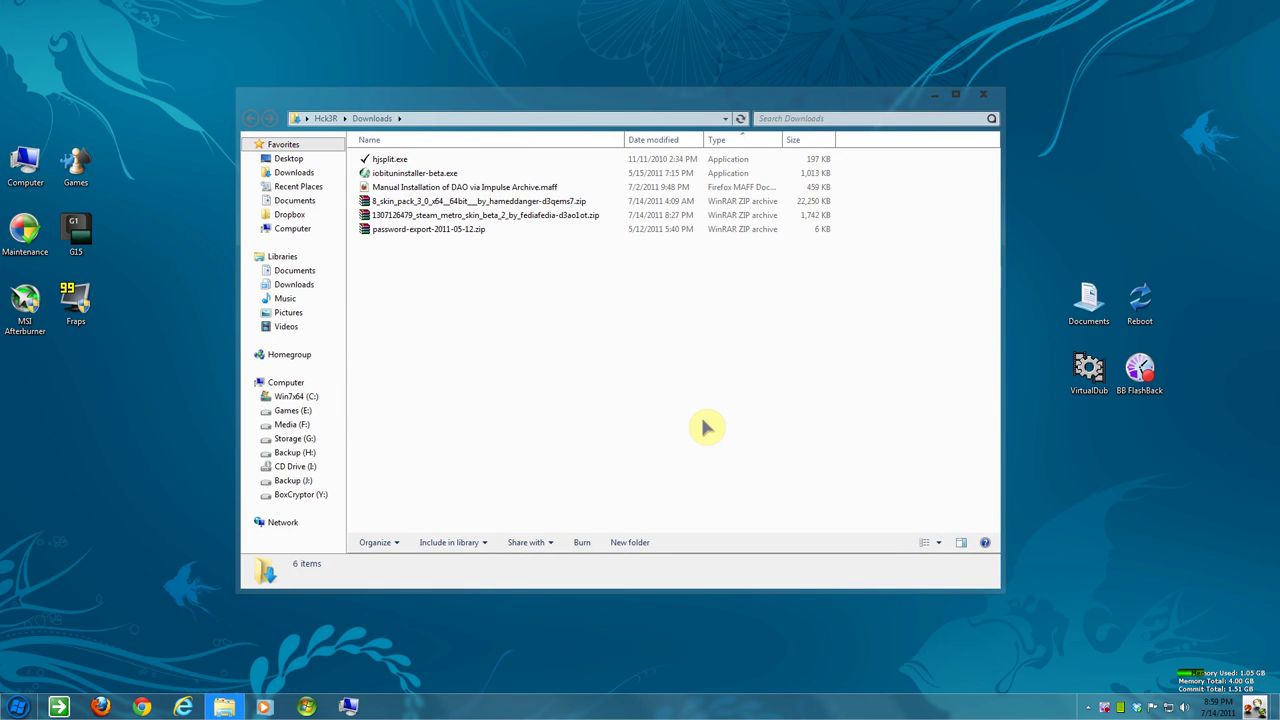
click(936, 97)
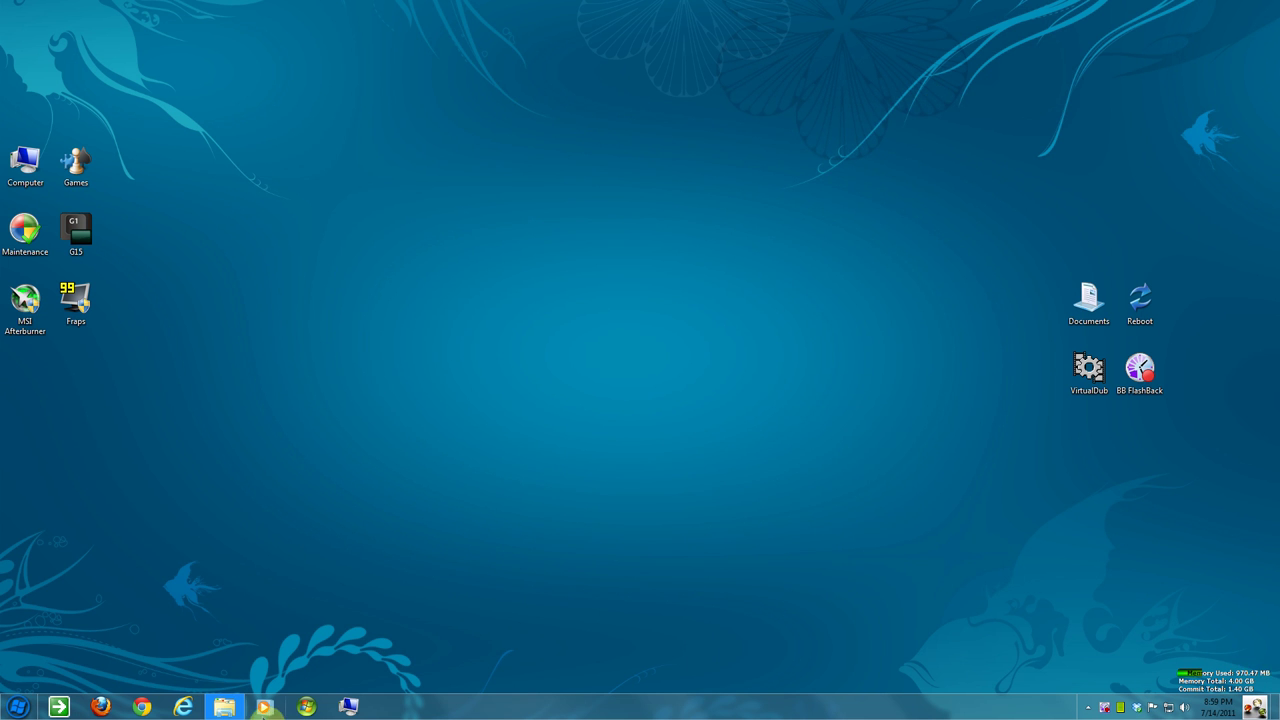
mouse_move(231, 705)
mouse_move(240, 660)
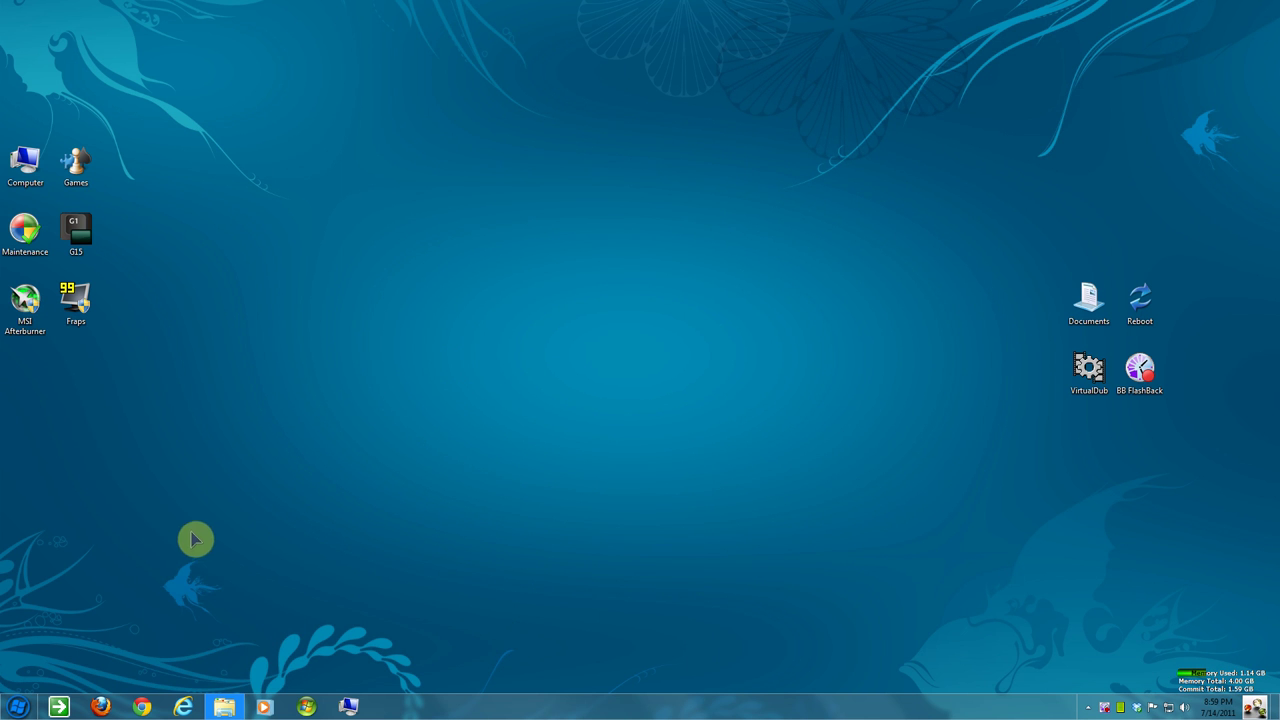
key(super+e)
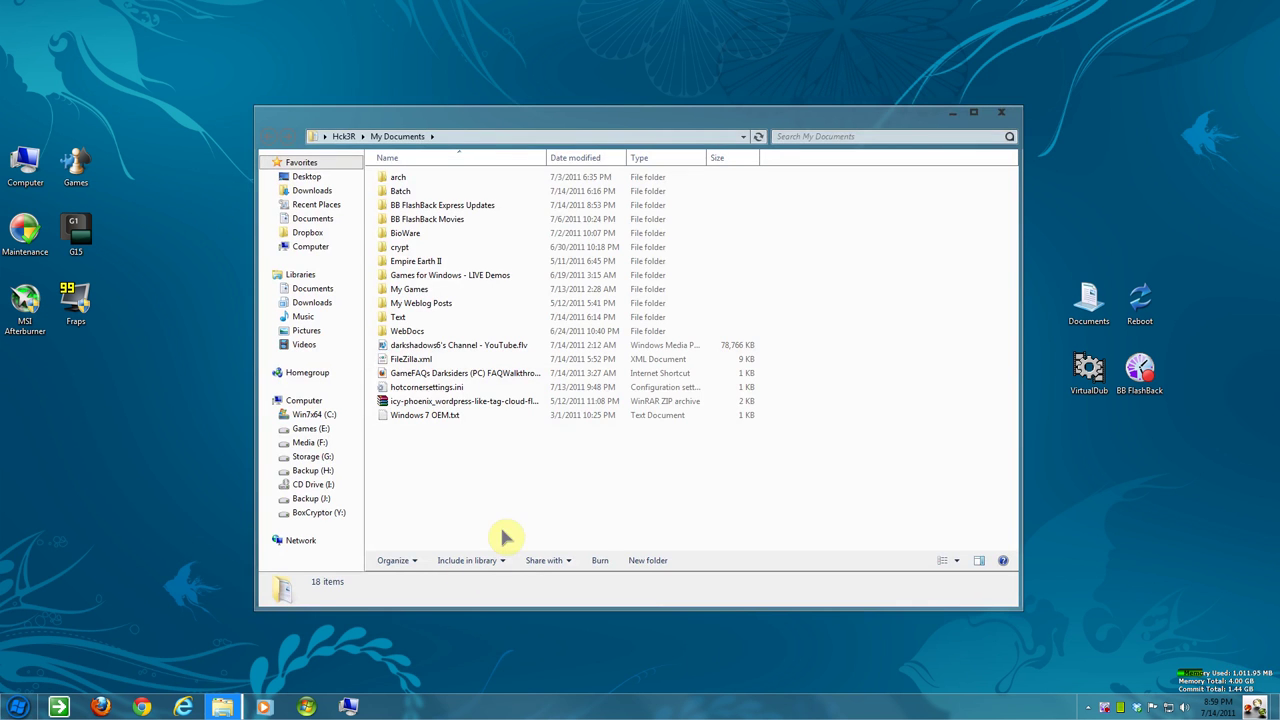
click(951, 118)
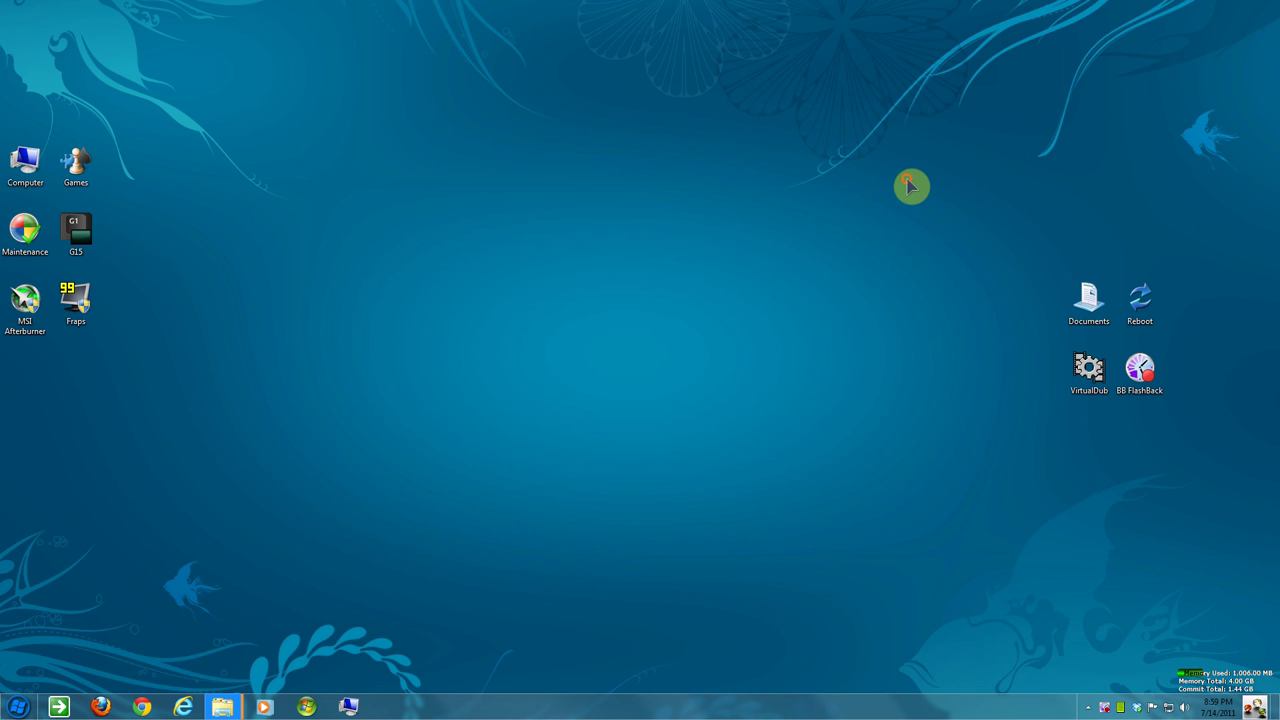
key(super+e)
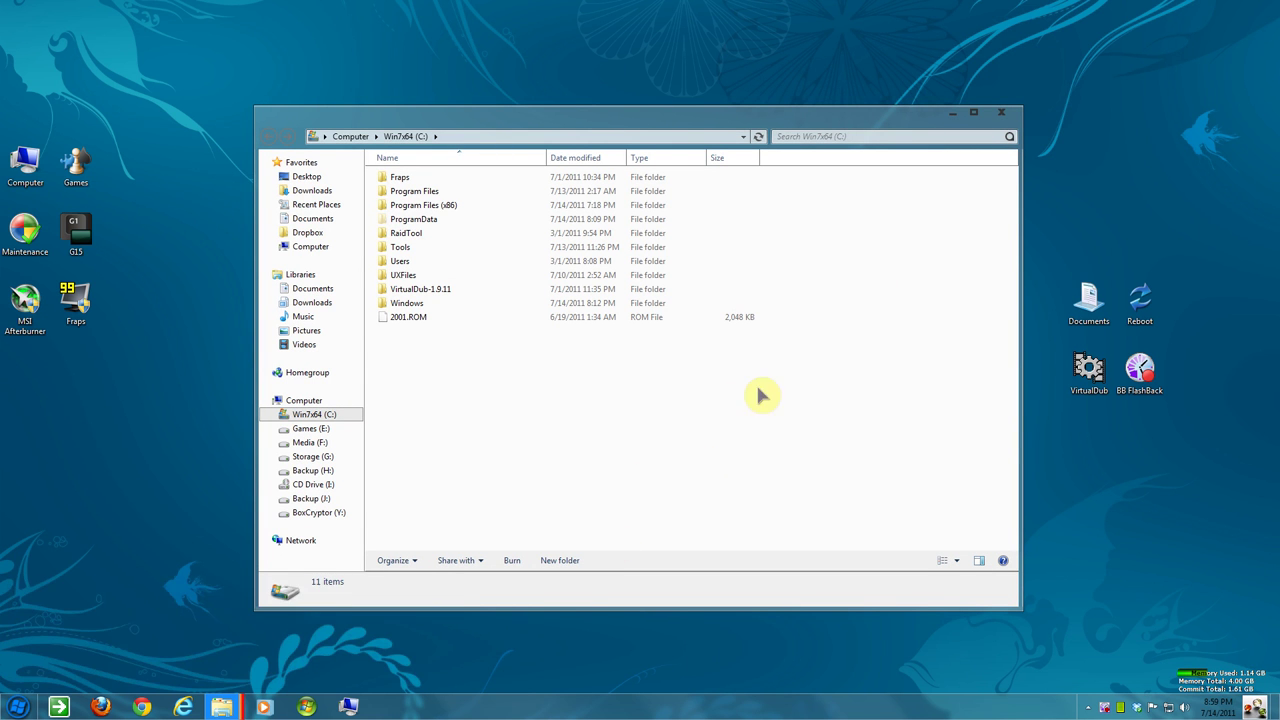
click(1004, 117)
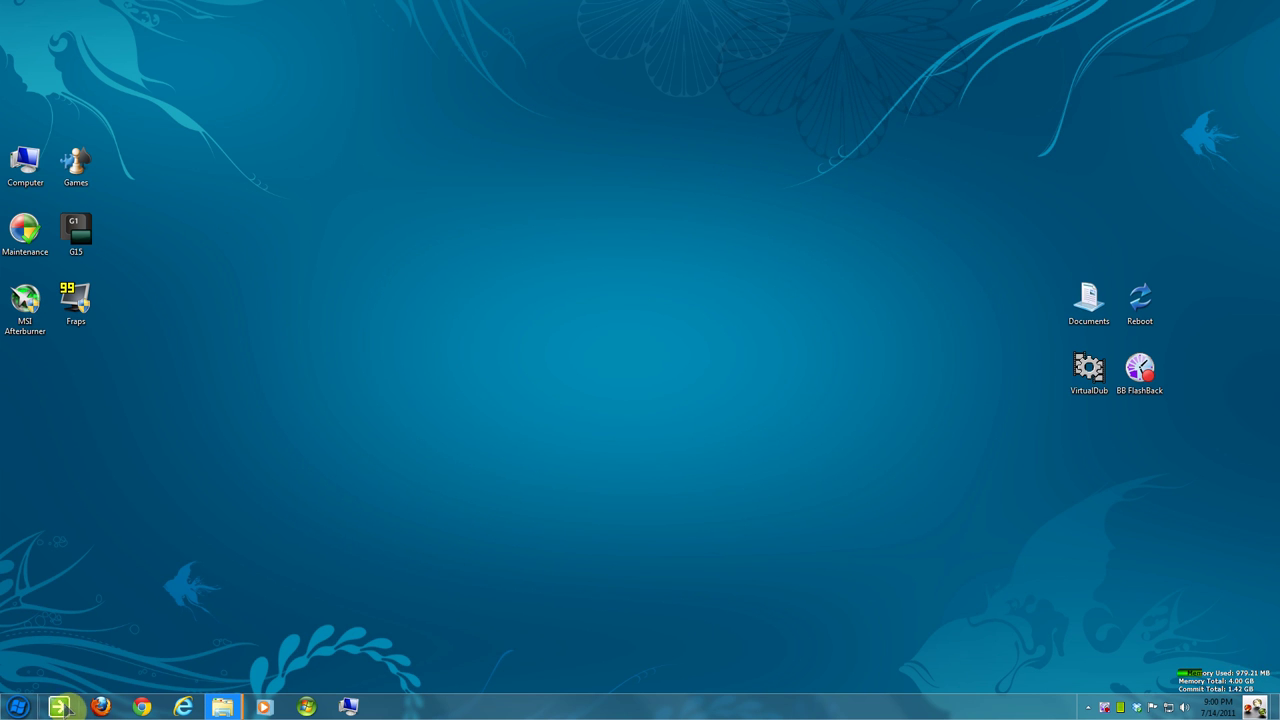
Search Google for 'hot corners' in a new Firefox window
mouse_move(4, 6)
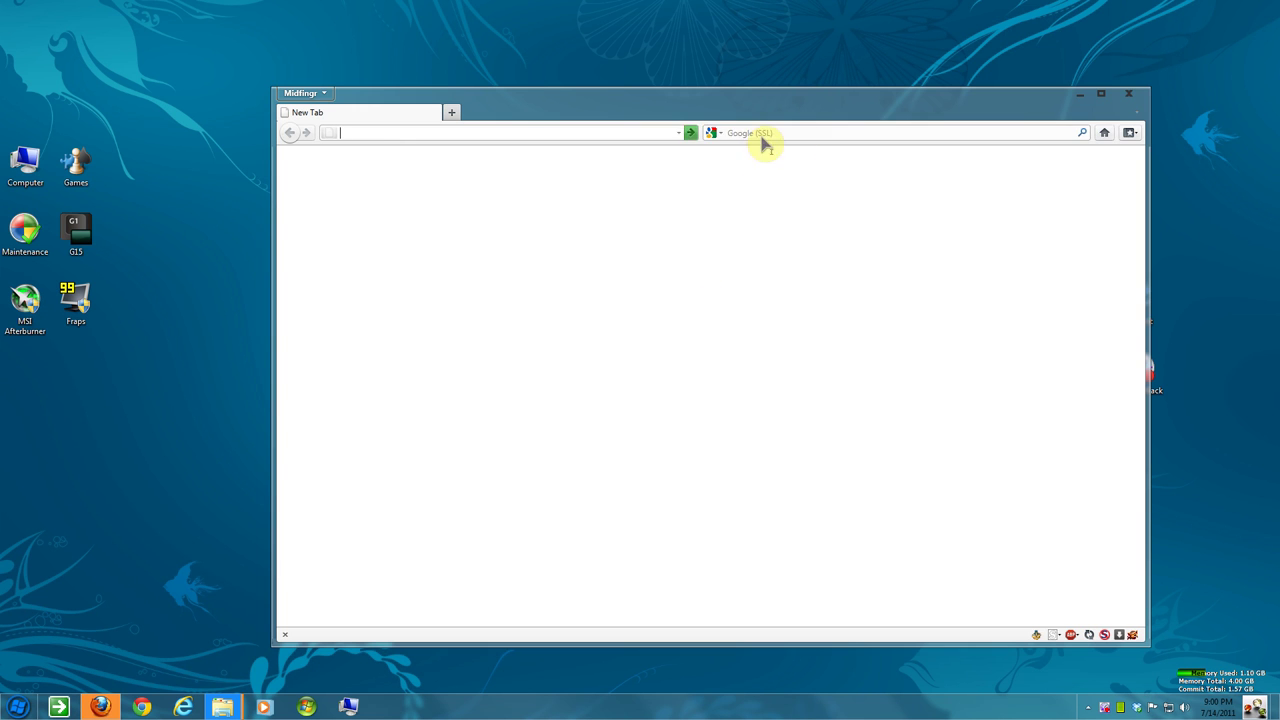
click(808, 131)
text(h)
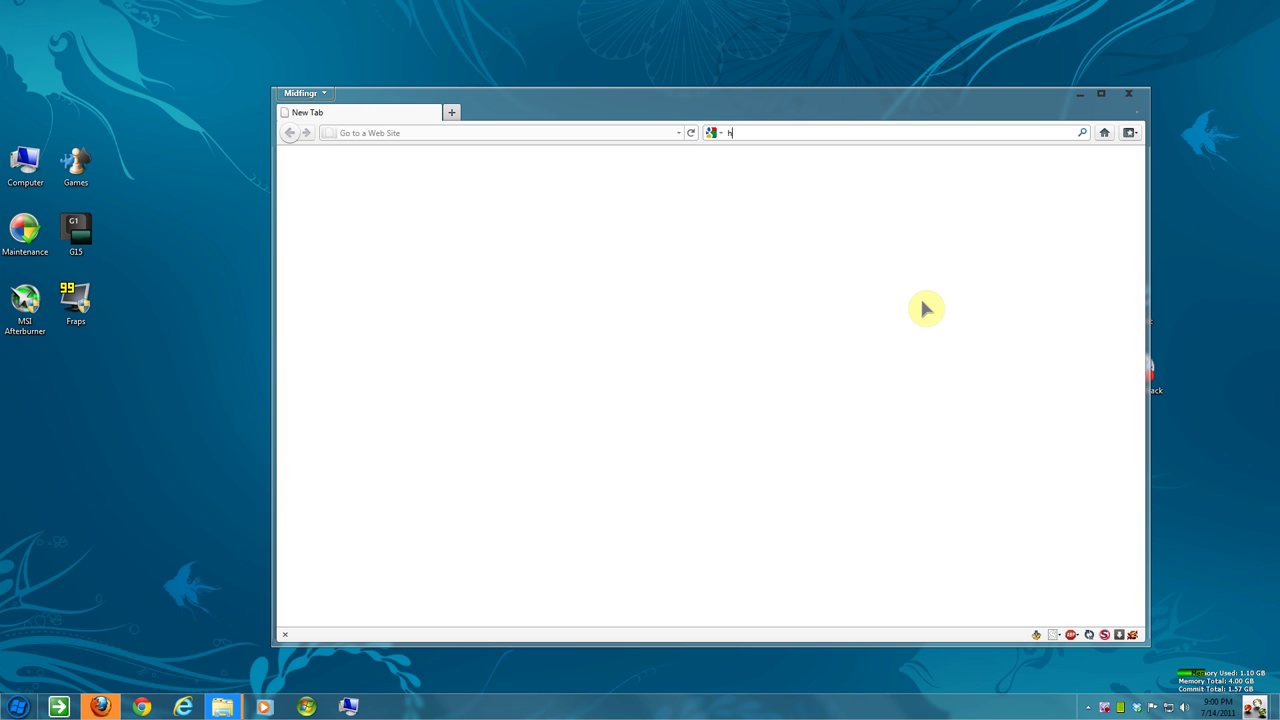
text(ot c)
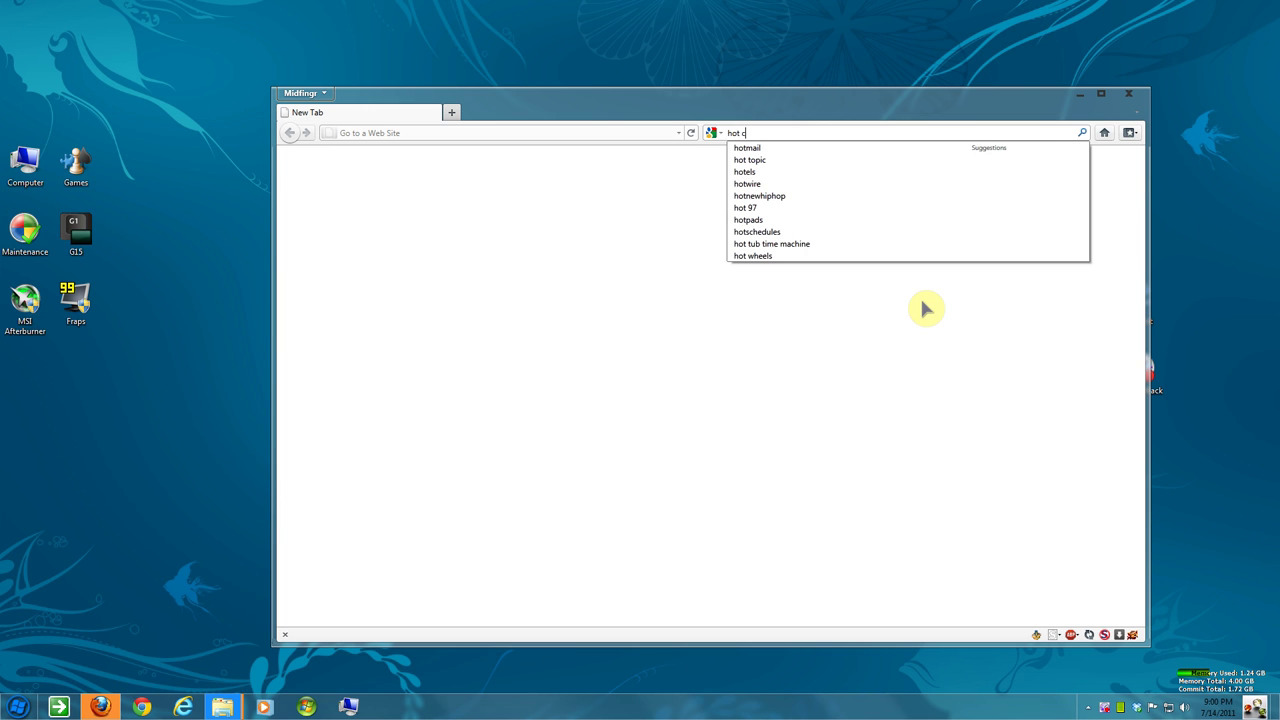
text(orners)
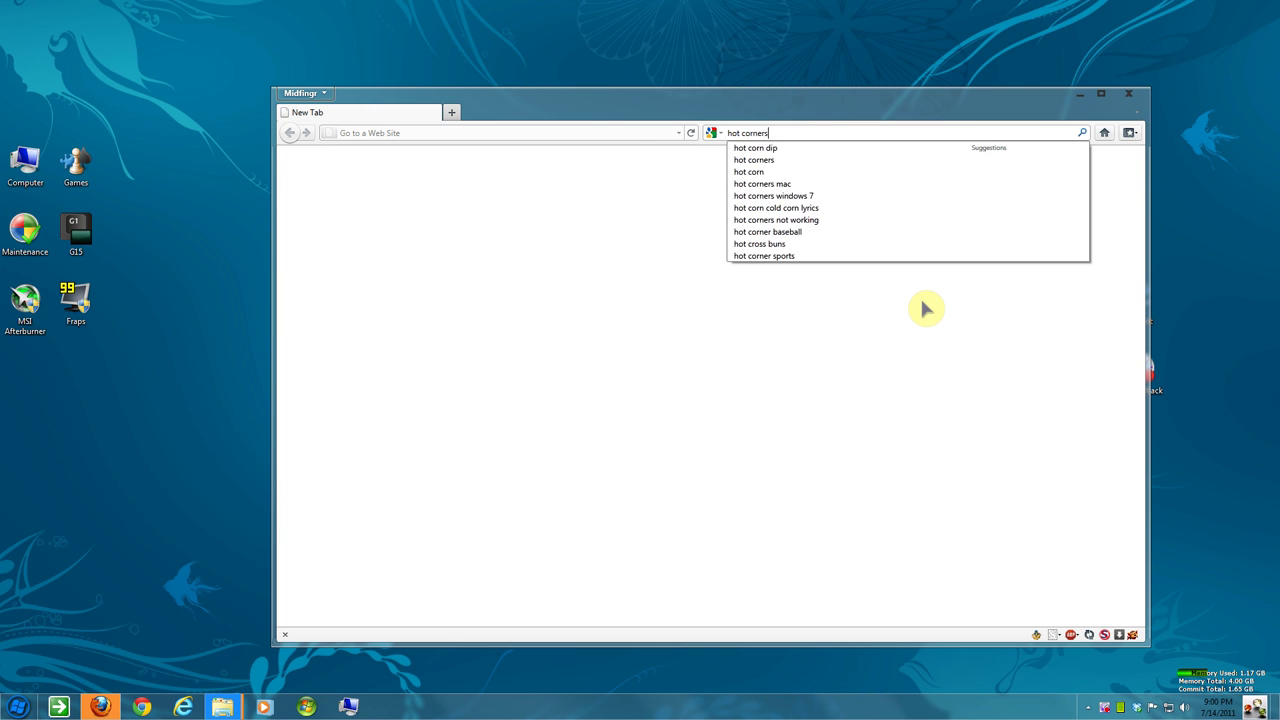
key(Return)
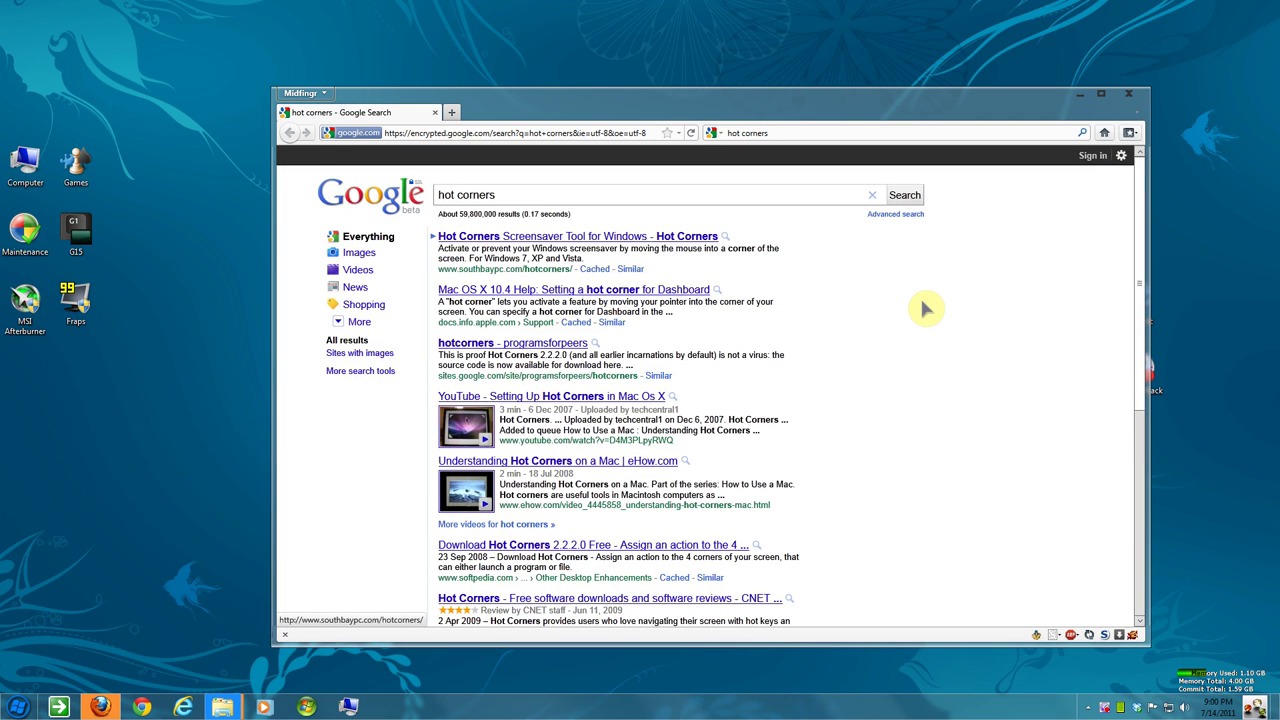
Refine the Google query to 'hot corners deviantart'
scroll(926, 310, down, 7)
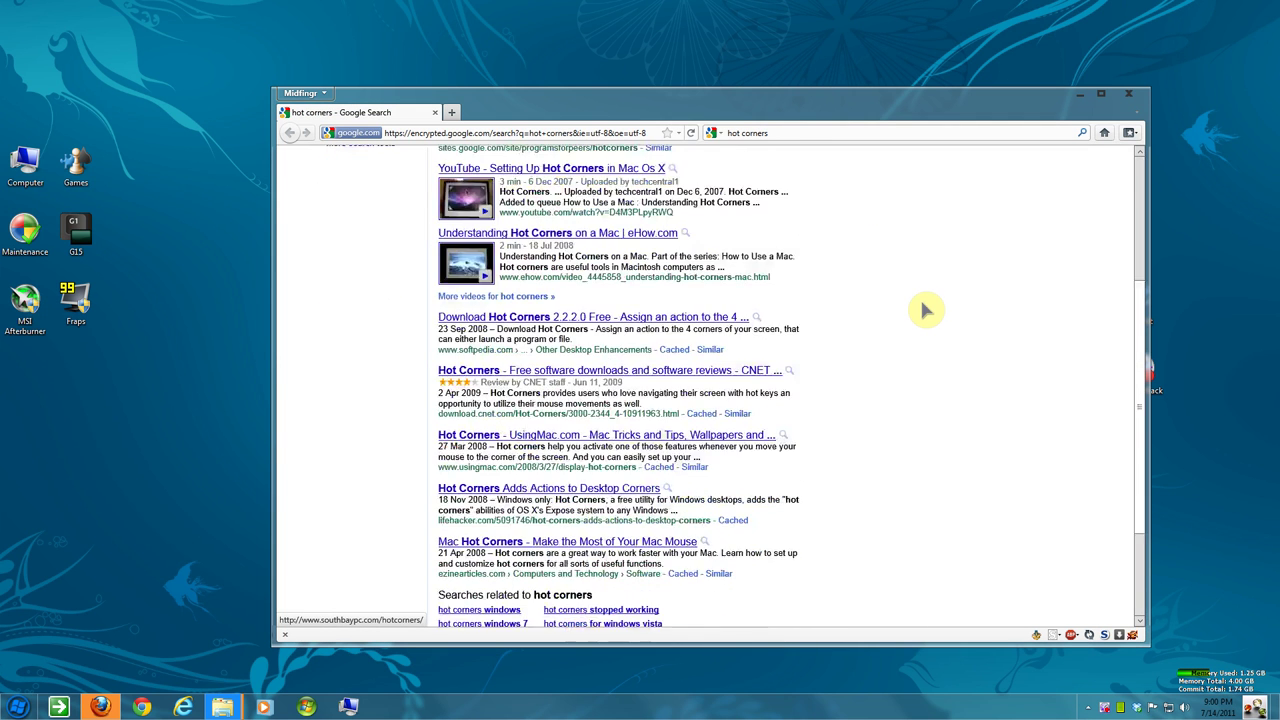
scroll(926, 310, up, 5)
scroll(926, 310, up, 2)
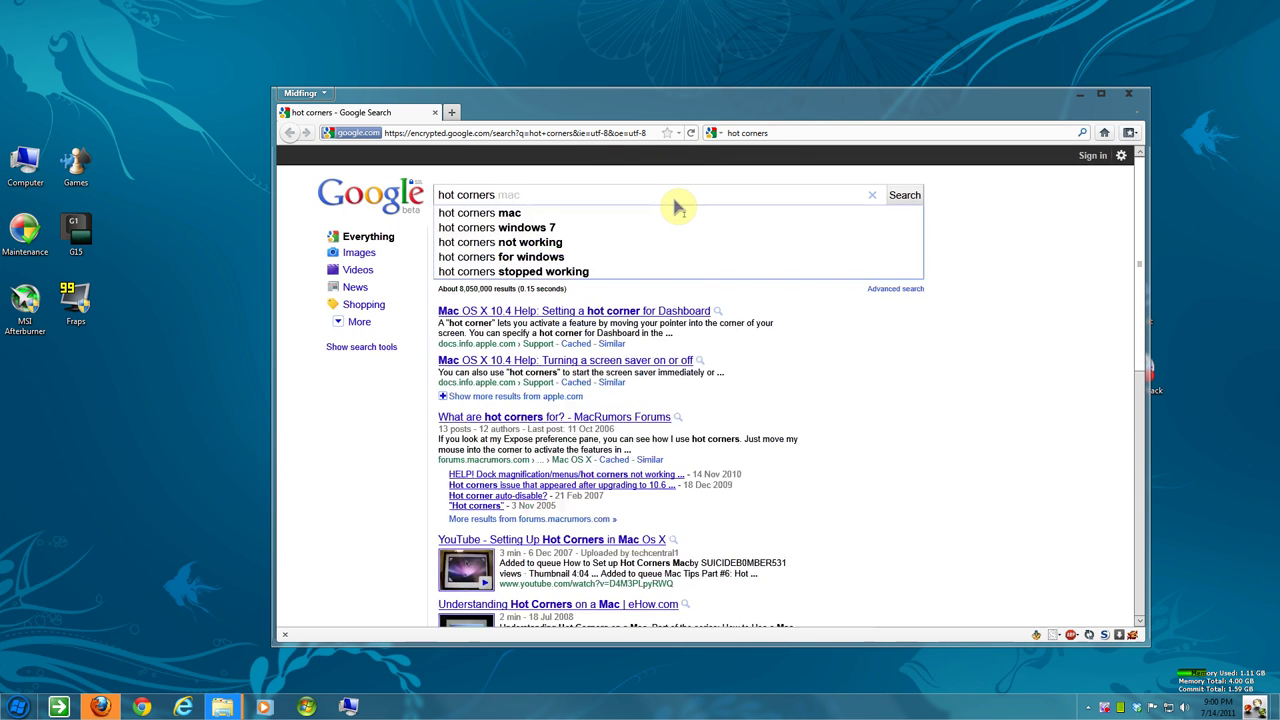
text(dev)
text(i)
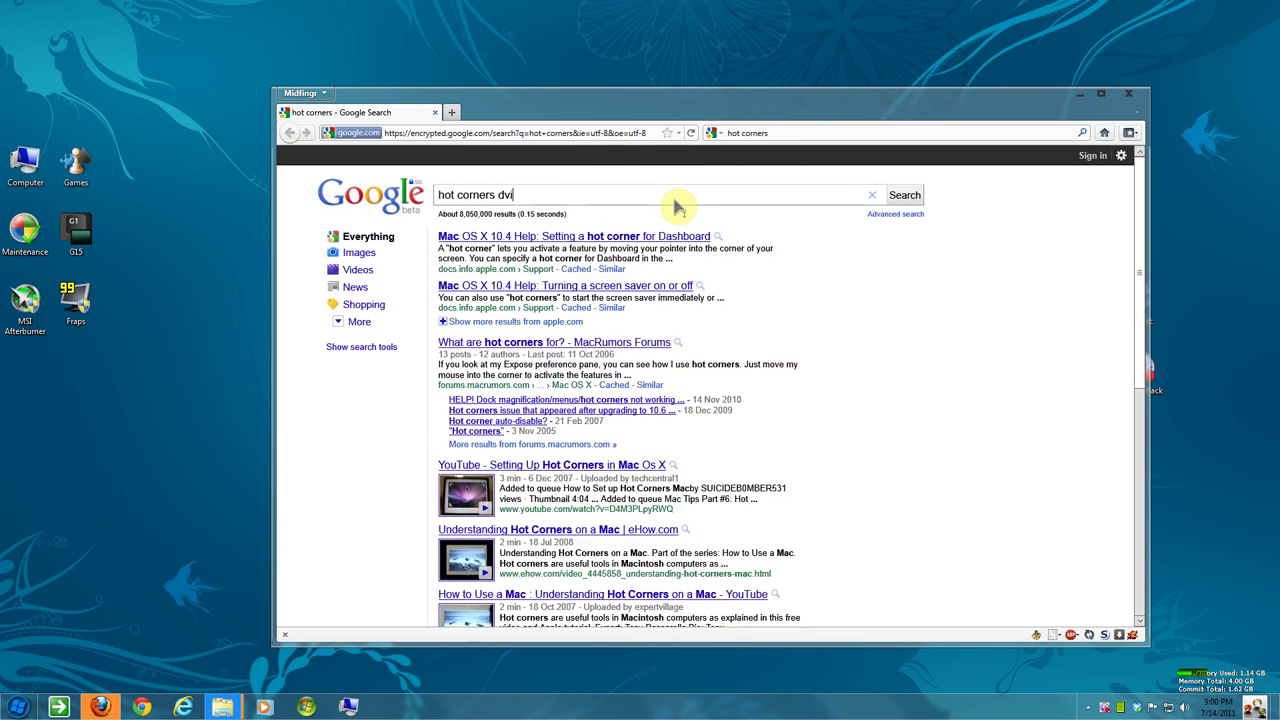
key(BackSpace)
key(BackSpace)
text(eviantart)
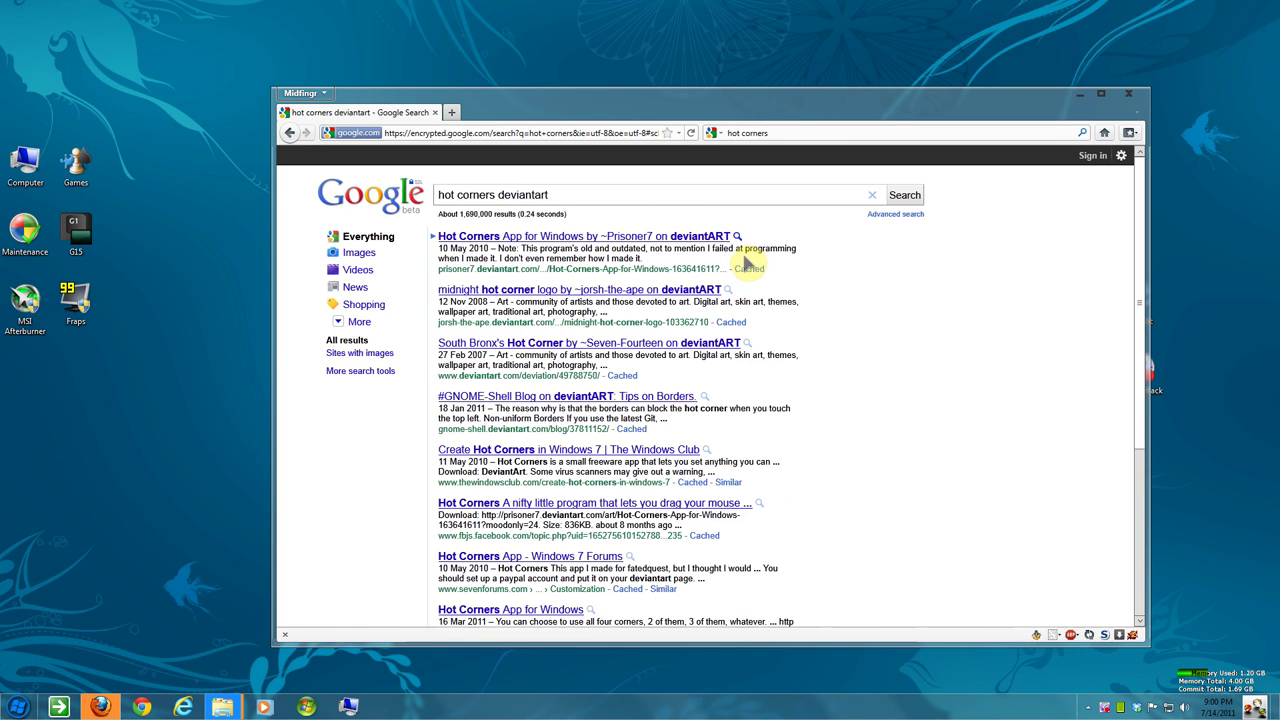
Open the Hot Corners App for Windows result in a new tab, switch to it, and move the browser up-left
middle_click(632, 240)
click(540, 112)
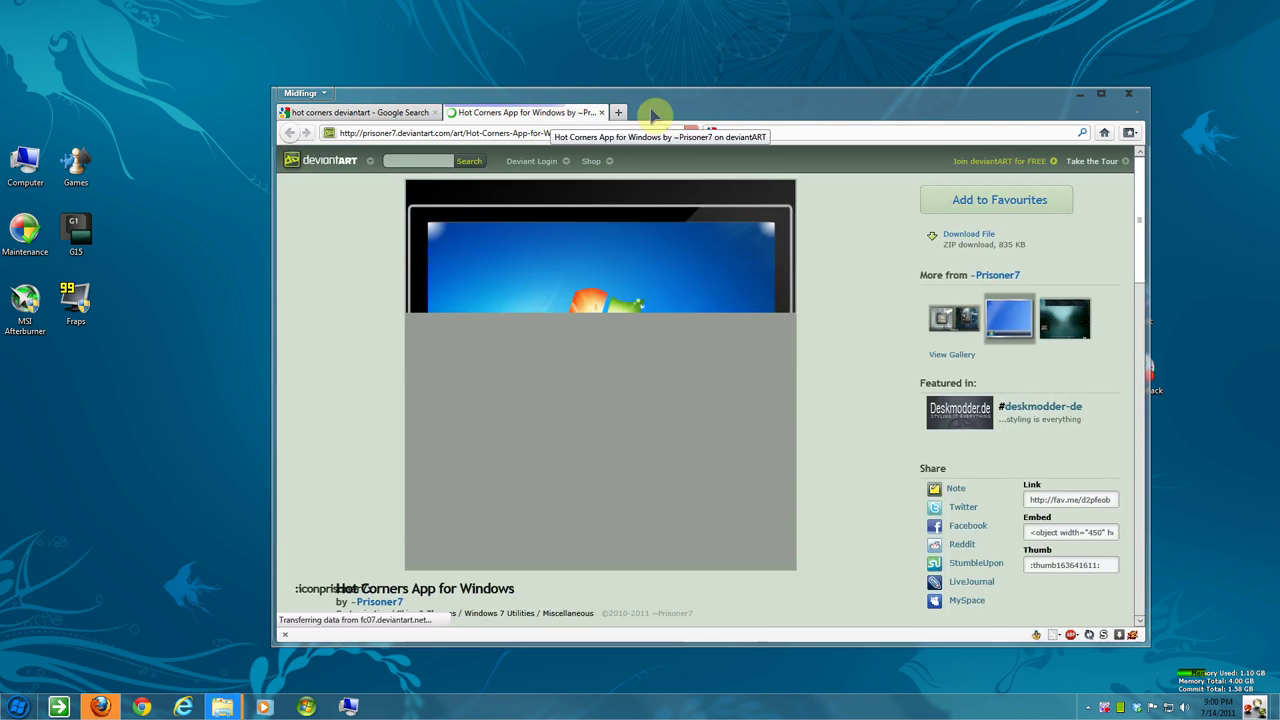
drag(708, 107, 669, 77)
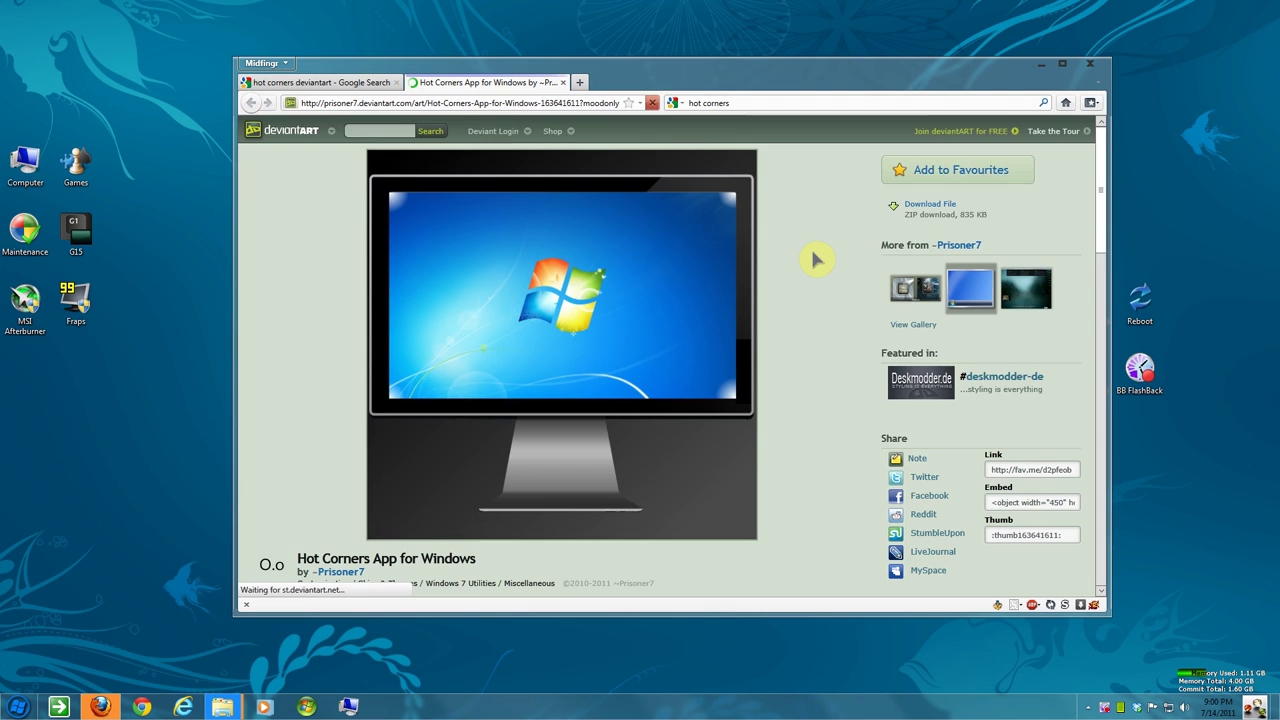
scroll(815, 262, down, 3)
scroll(815, 265, up, 3)
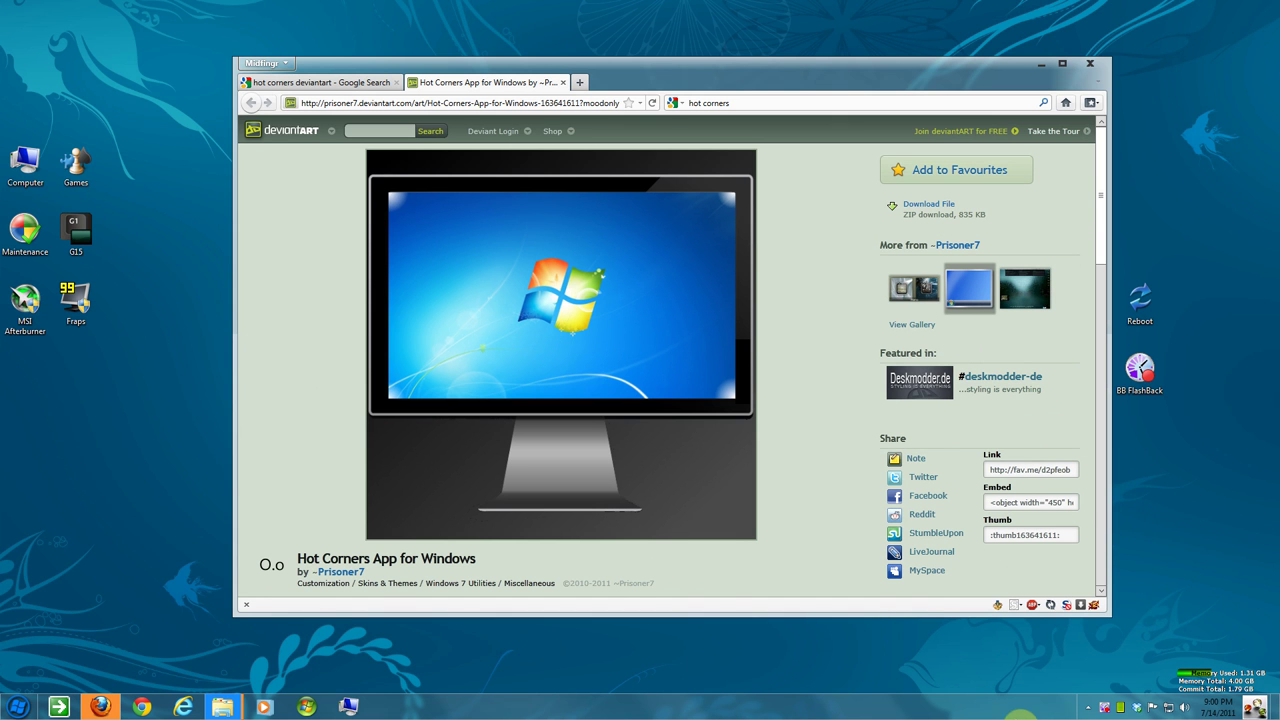
Turn on 200% magnification with Win++ and bring up the Hot Corners tray icon's menu
click(1088, 708)
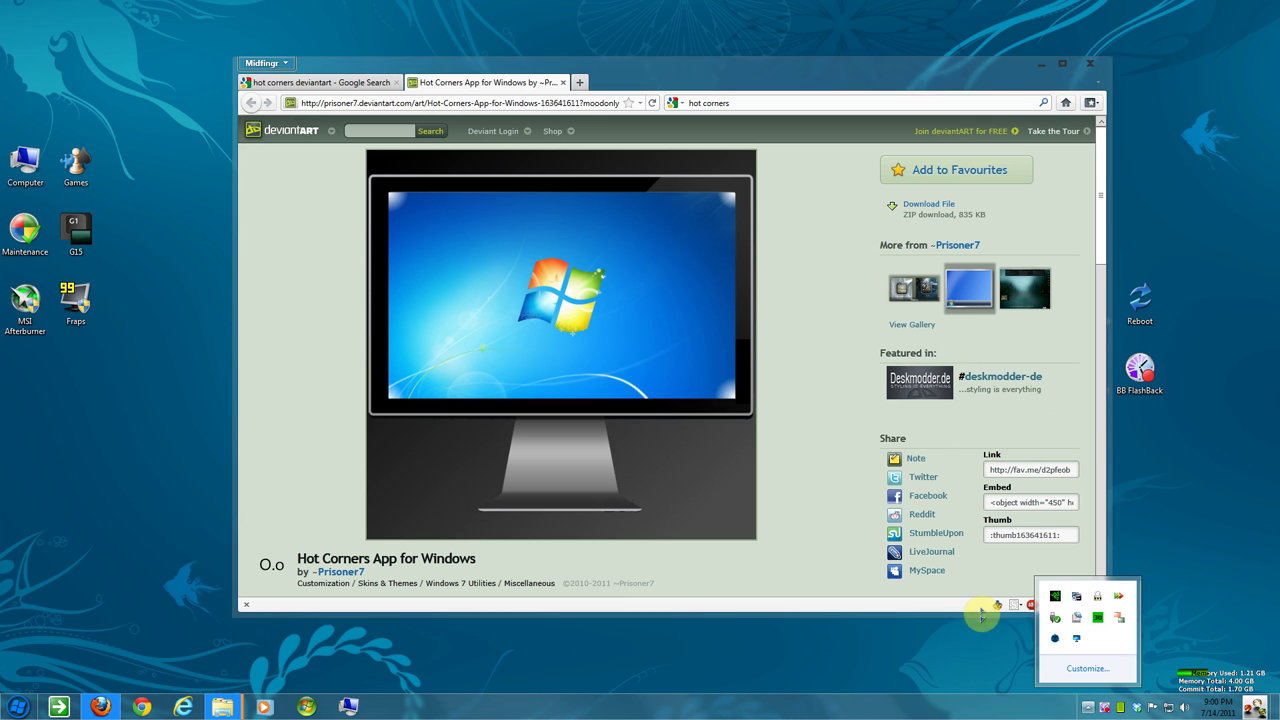
click(810, 512)
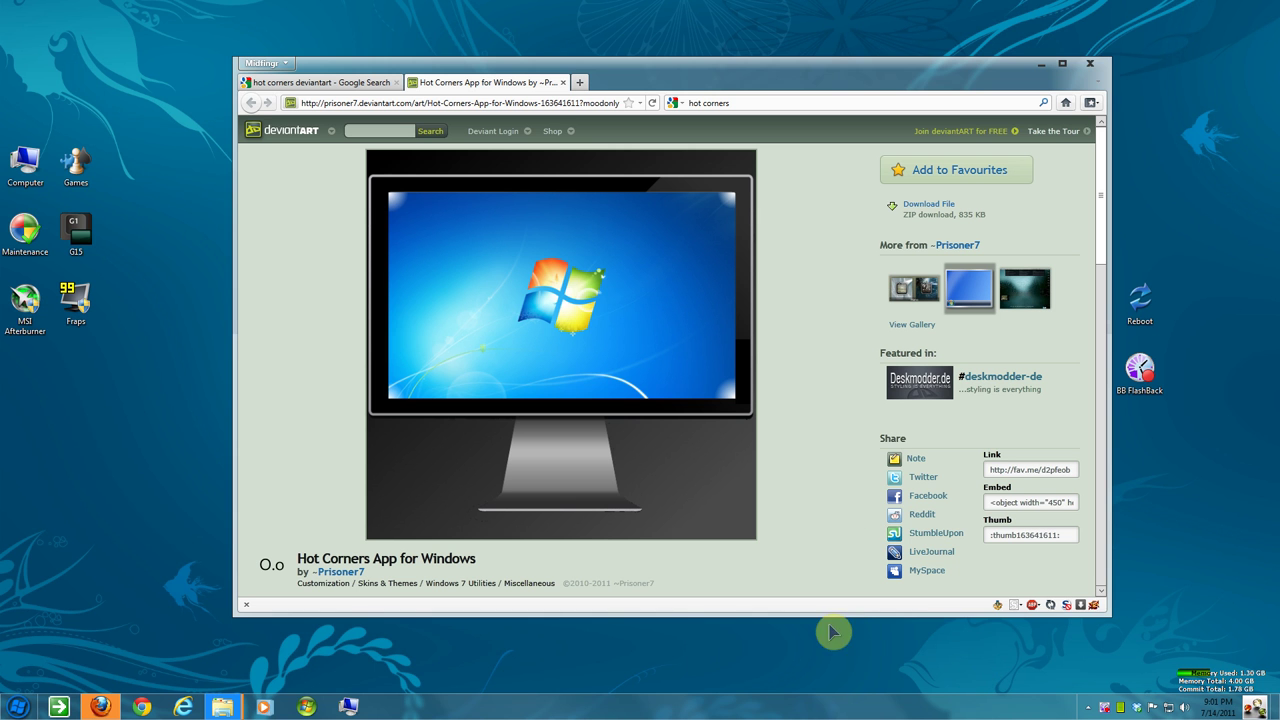
click(826, 660)
key(super+plus)
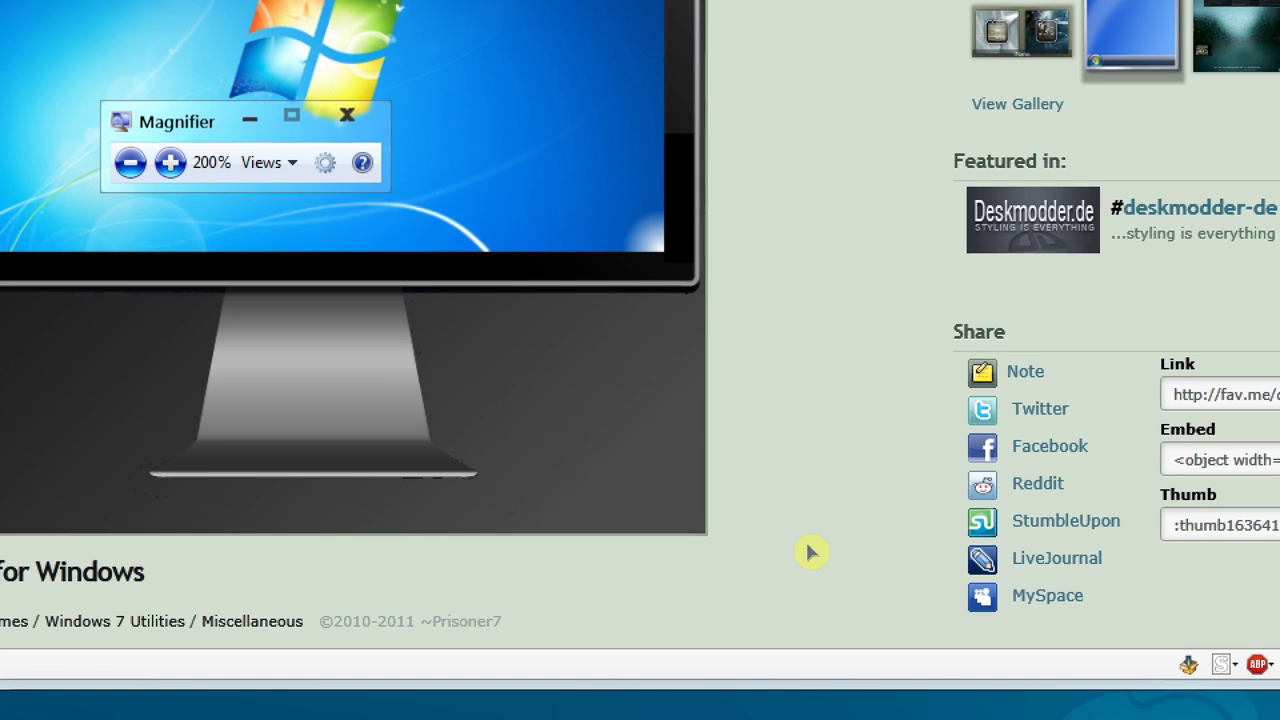
click(1094, 700)
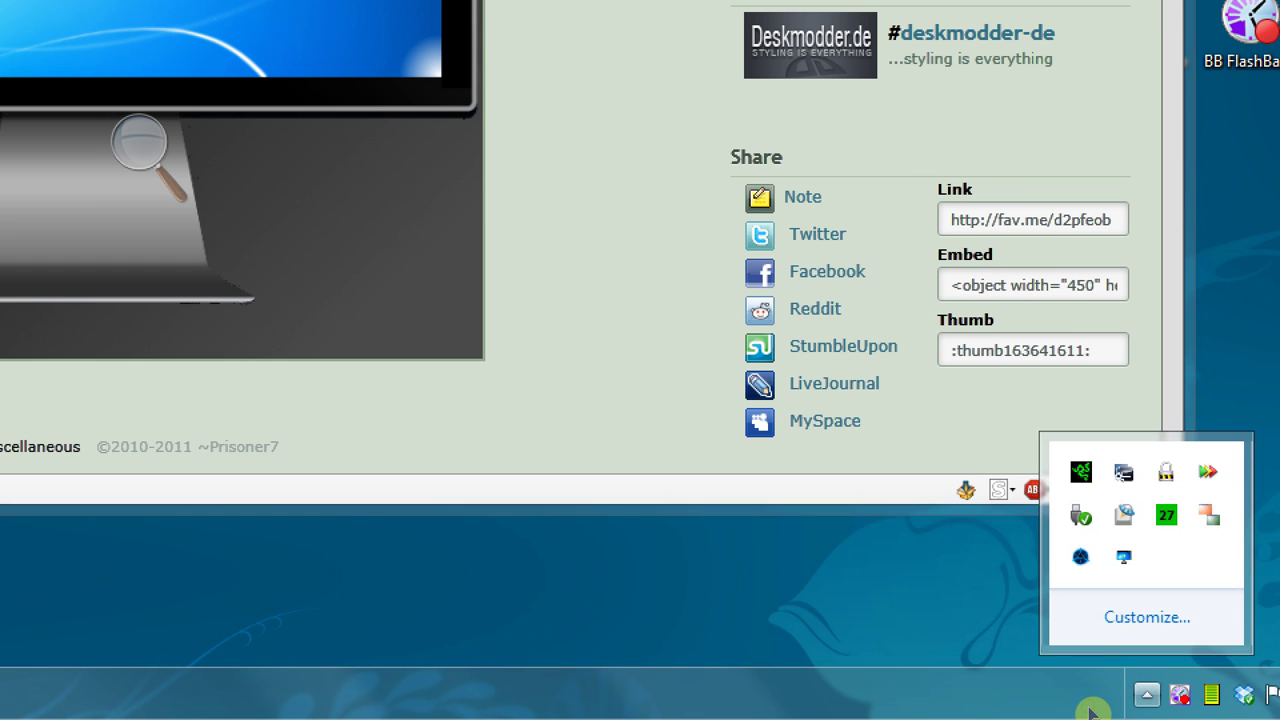
right_click(1080, 648)
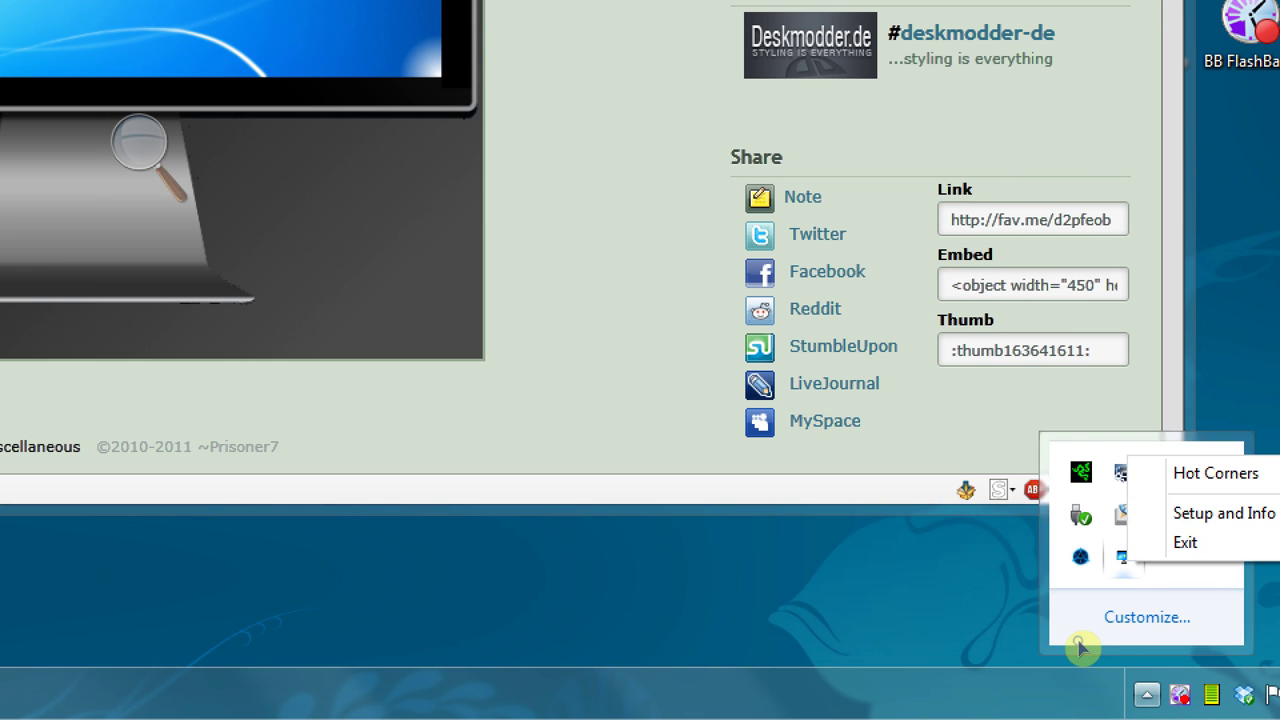
Open the Hot Corners setup dialog with its four corner fields, then close it with Alt+F4
click(1154, 622)
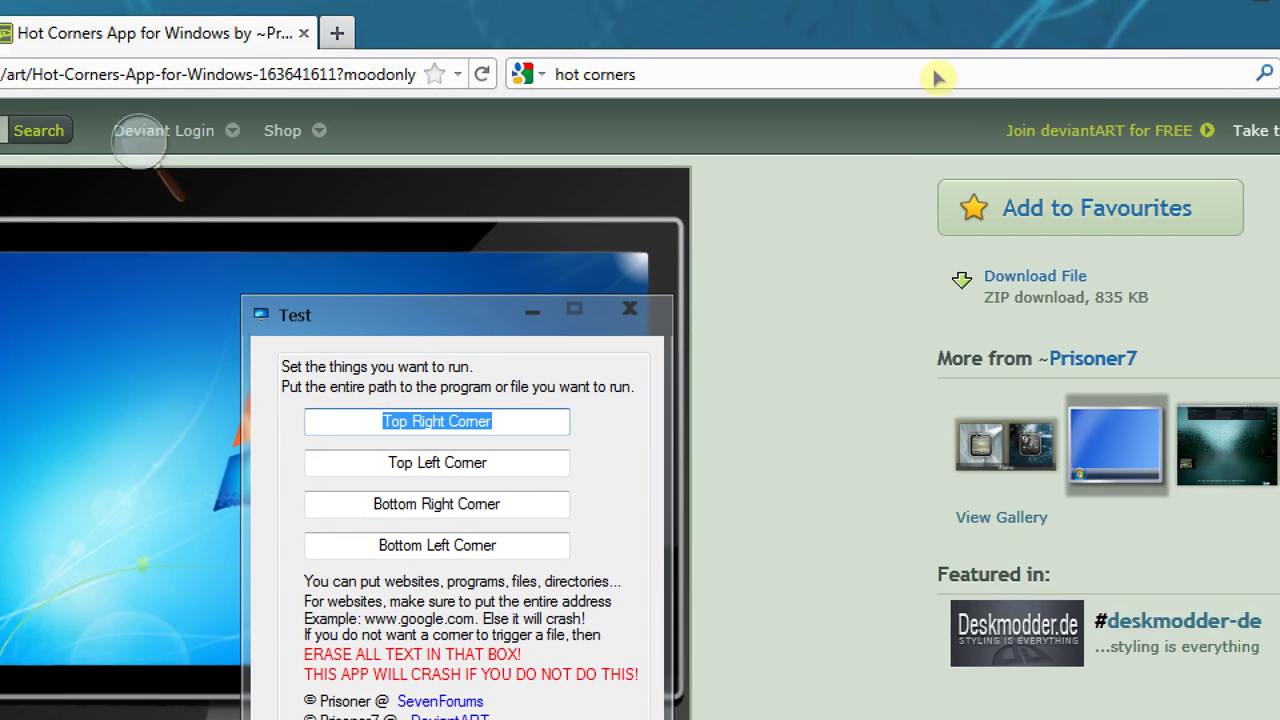
key(alt+F4)
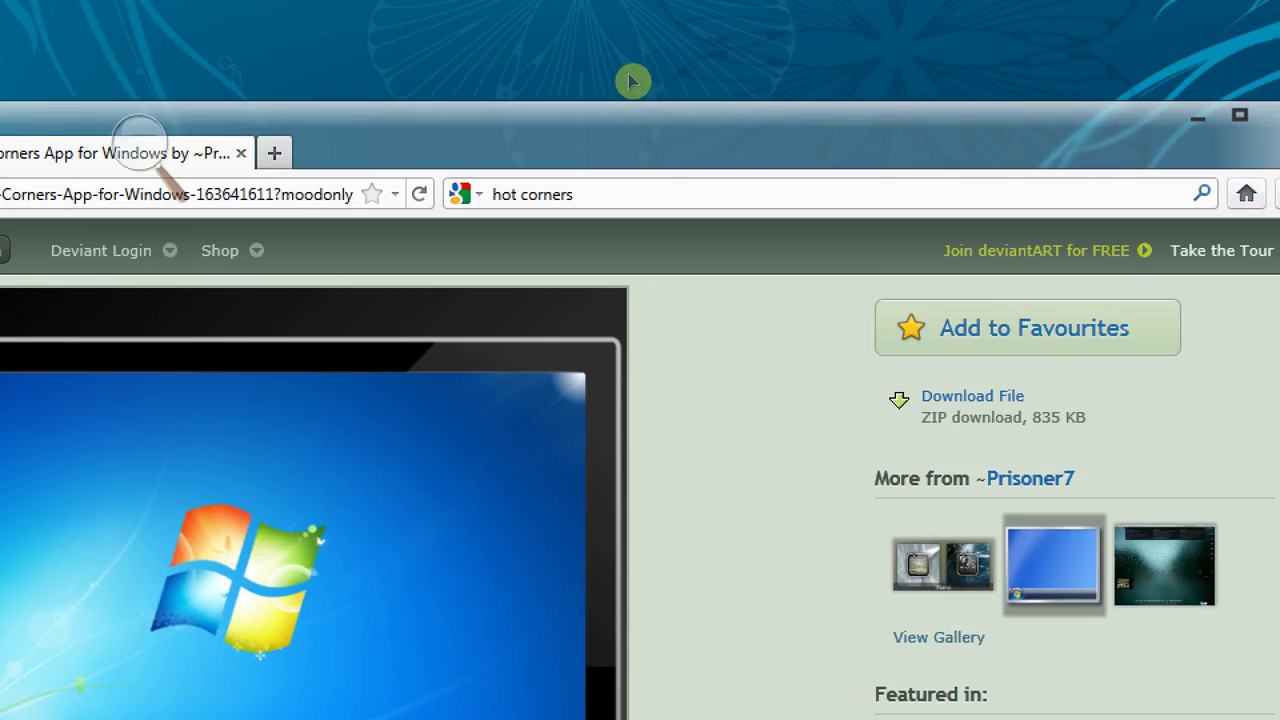
Minimize Firefox, then select hotcornersettings.ini in Documents and open it in Notepad
click(1005, 84)
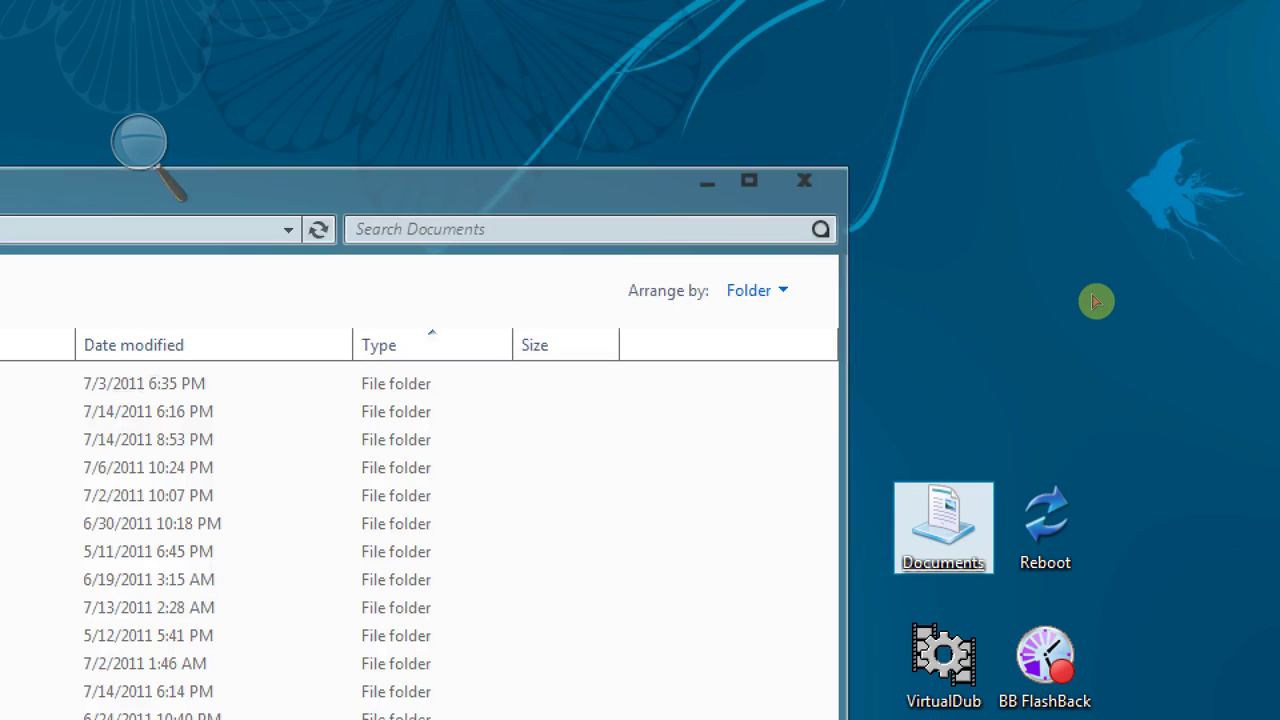
drag(850, 139, 948, 95)
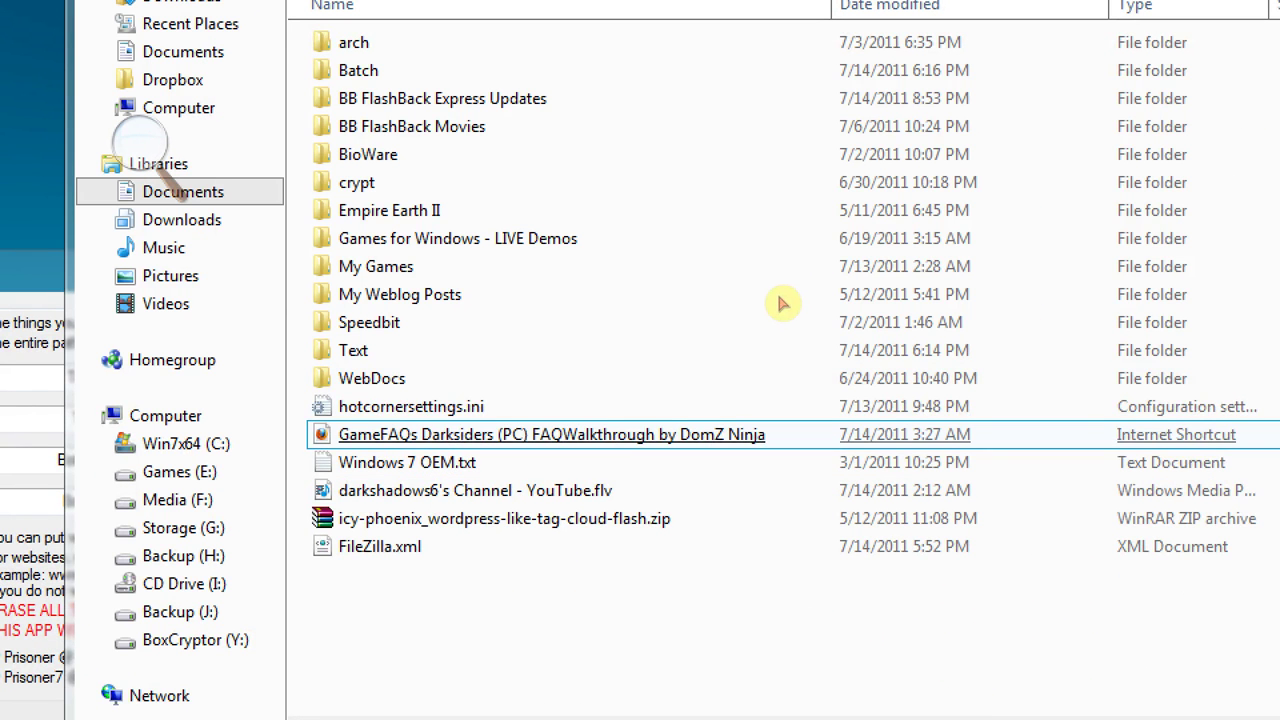
key(Down)
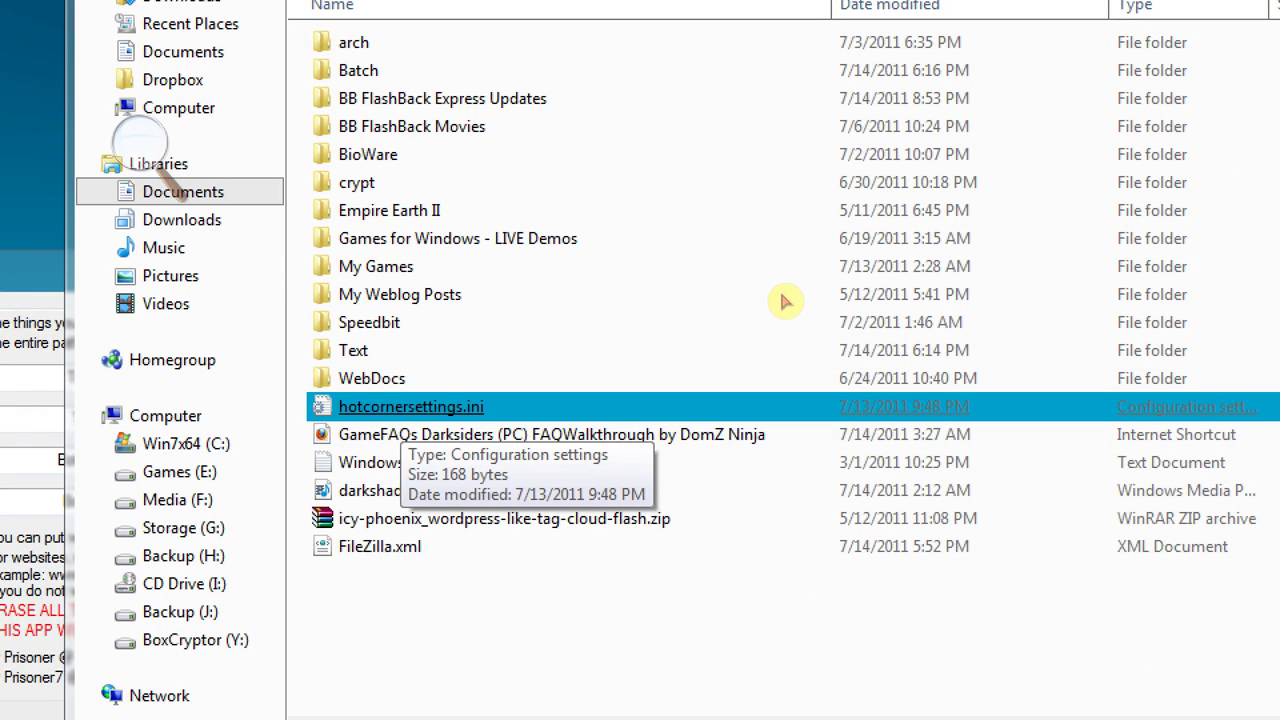
key(Return)
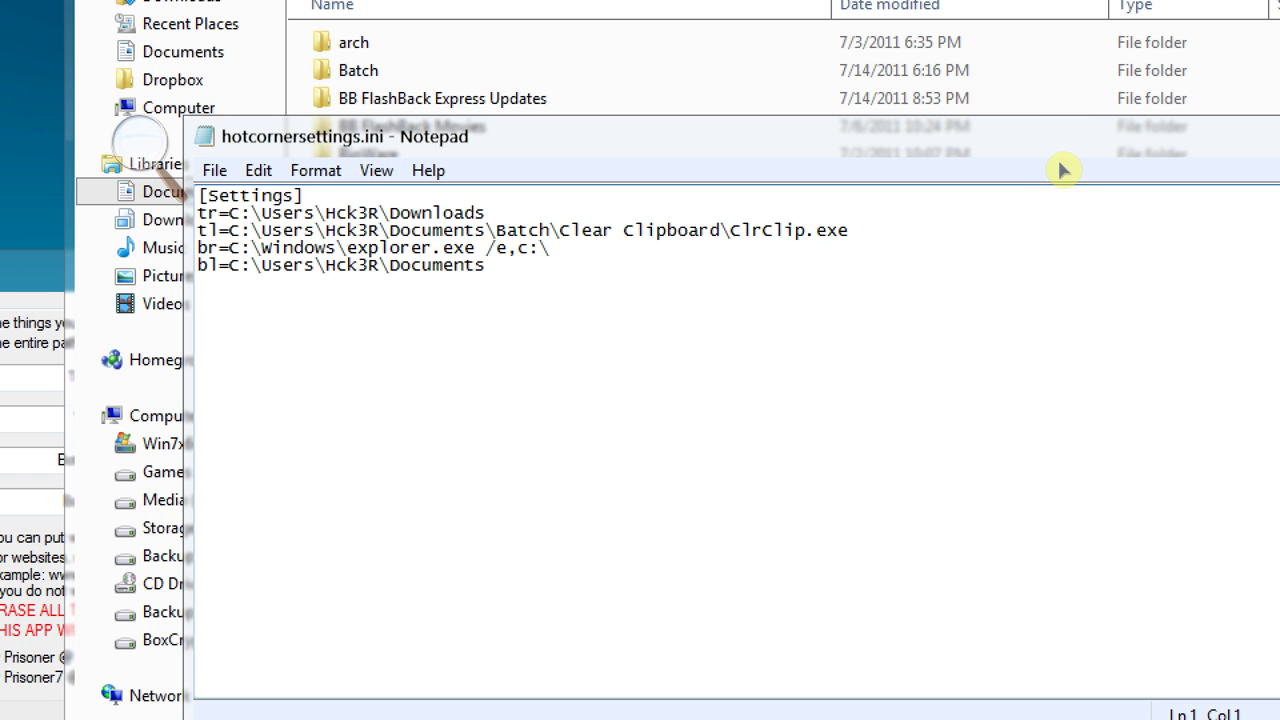
Move Notepad aside after reading the tr/tl/br/bl paths, then close hotcornersettings.ini
drag(1060, 168, 951, 170)
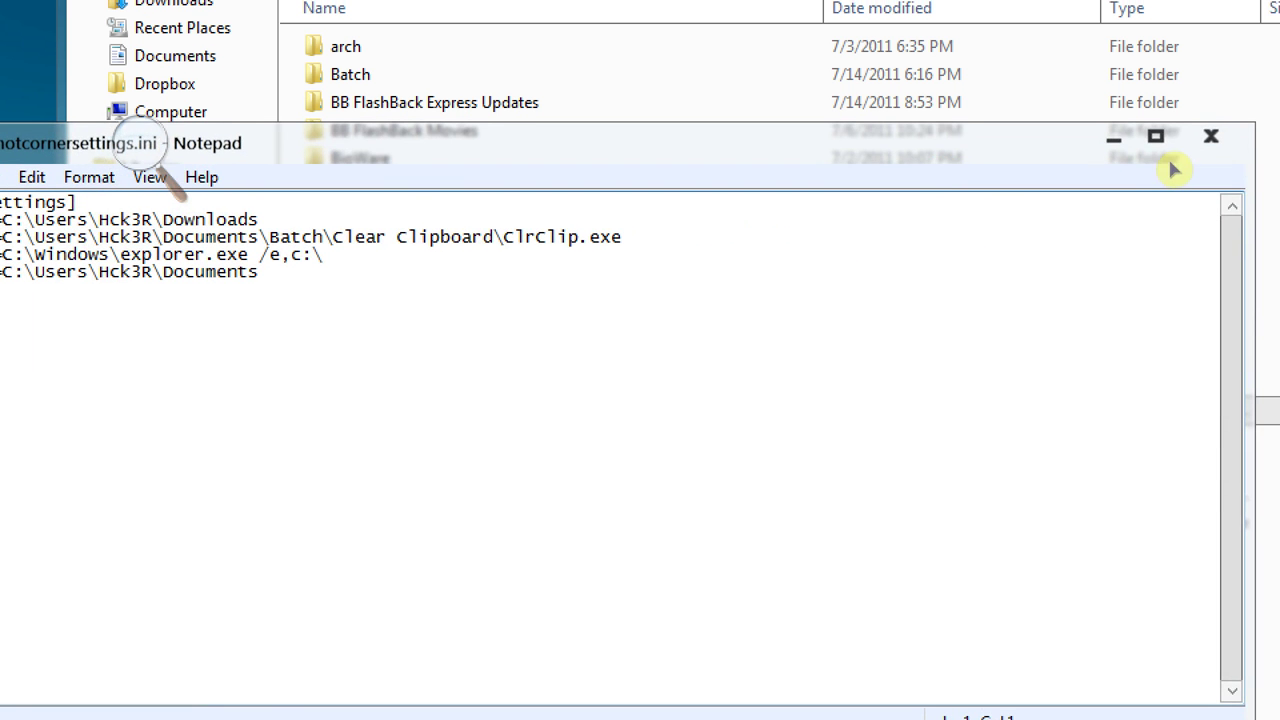
click(1180, 150)
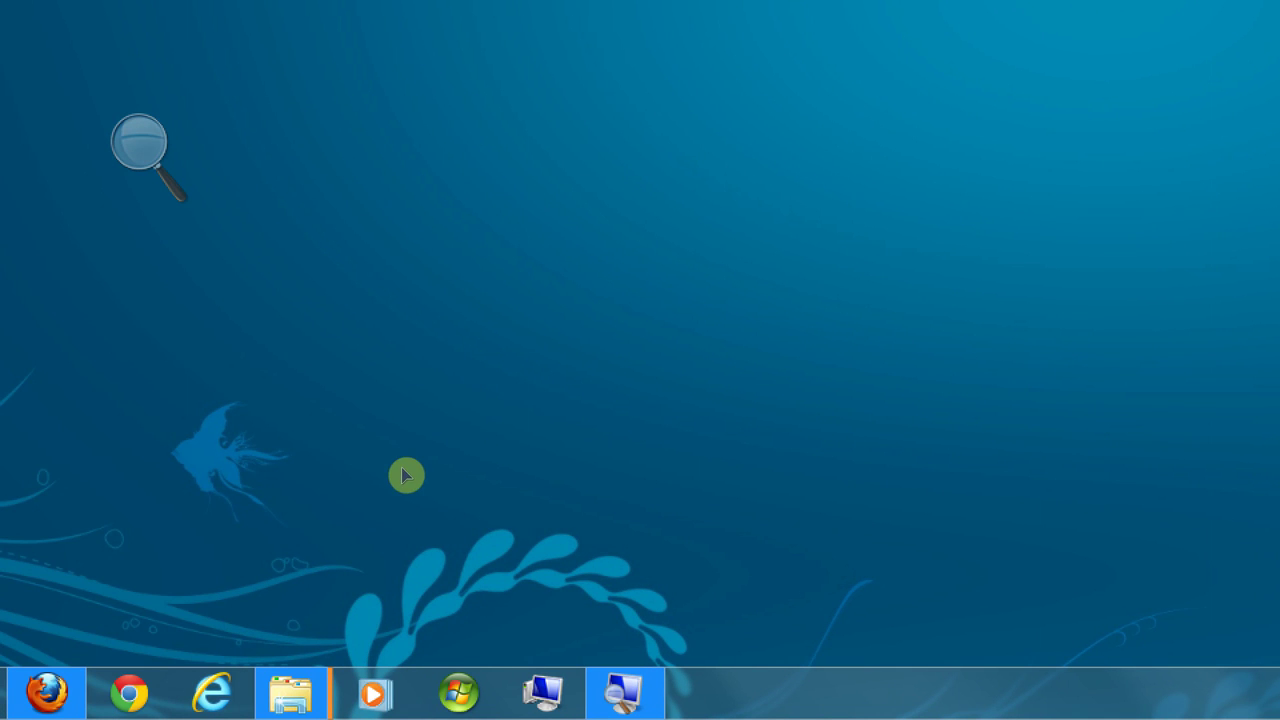
Keep the Magnifier in Full screen view, then zoom back out to 100% with Win+Minus
key(super+plus)
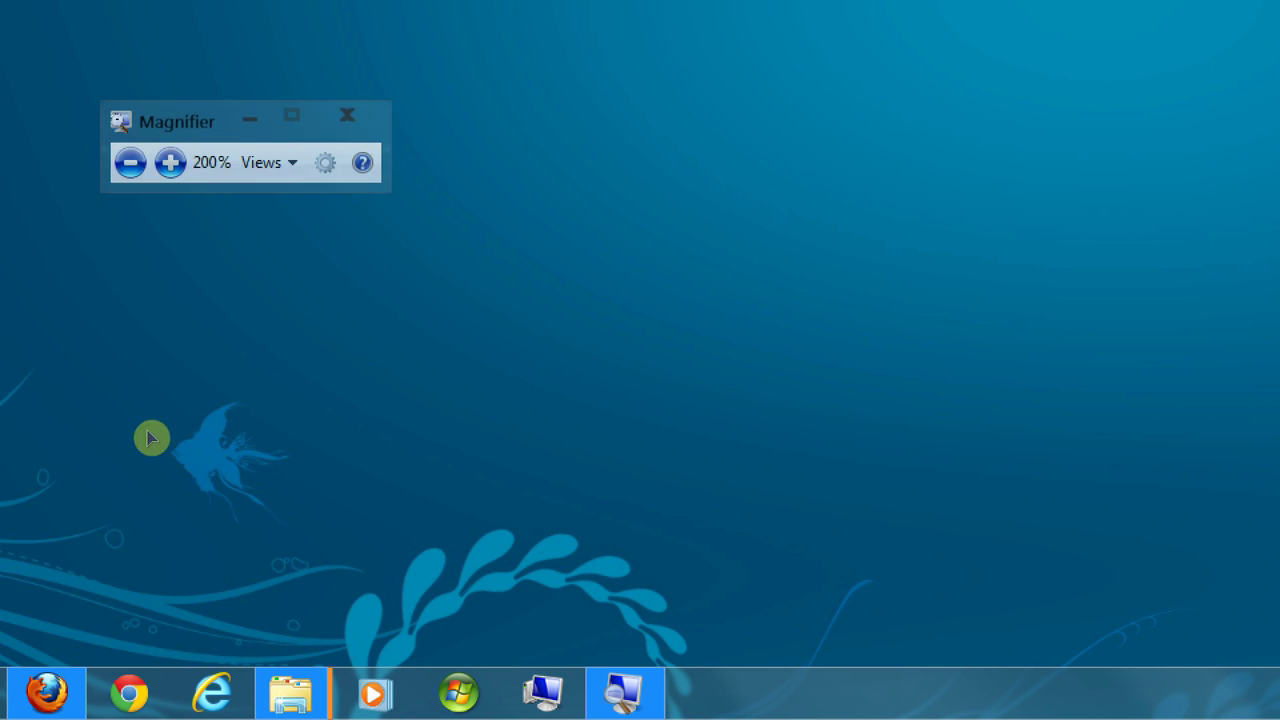
key(Return)
key(Down)
key(Down)
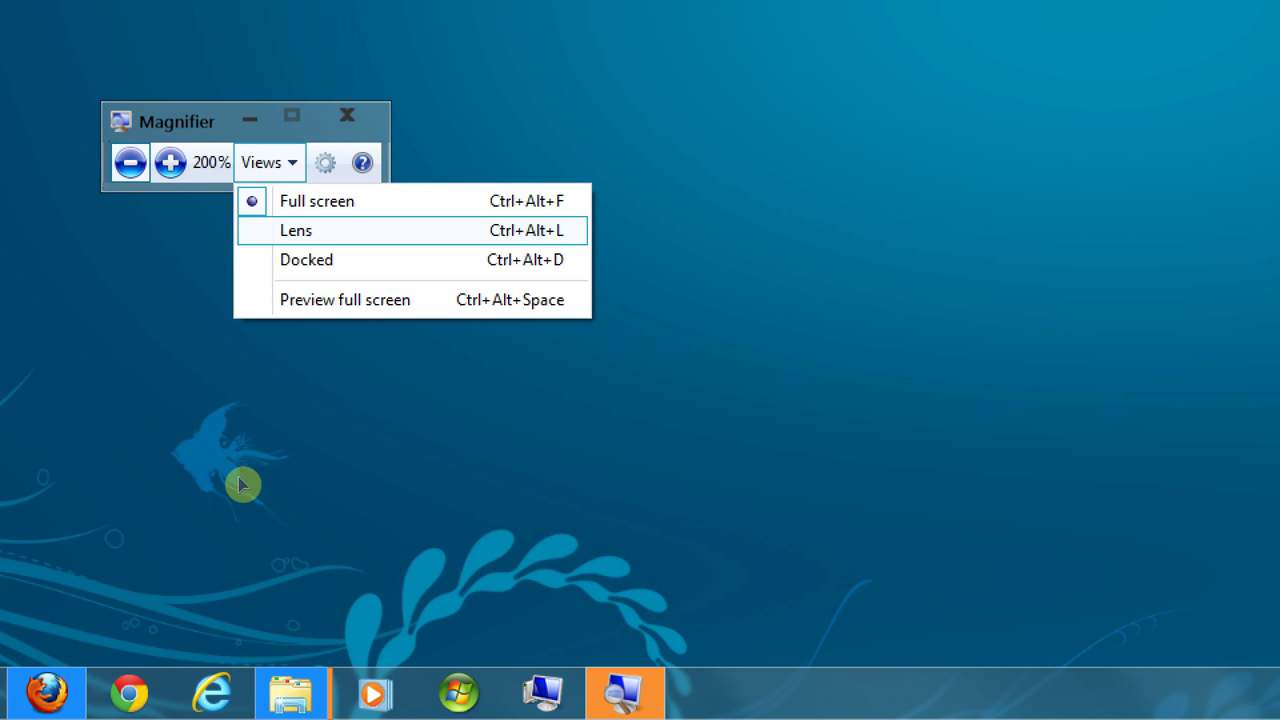
key(Up)
key(Escape)
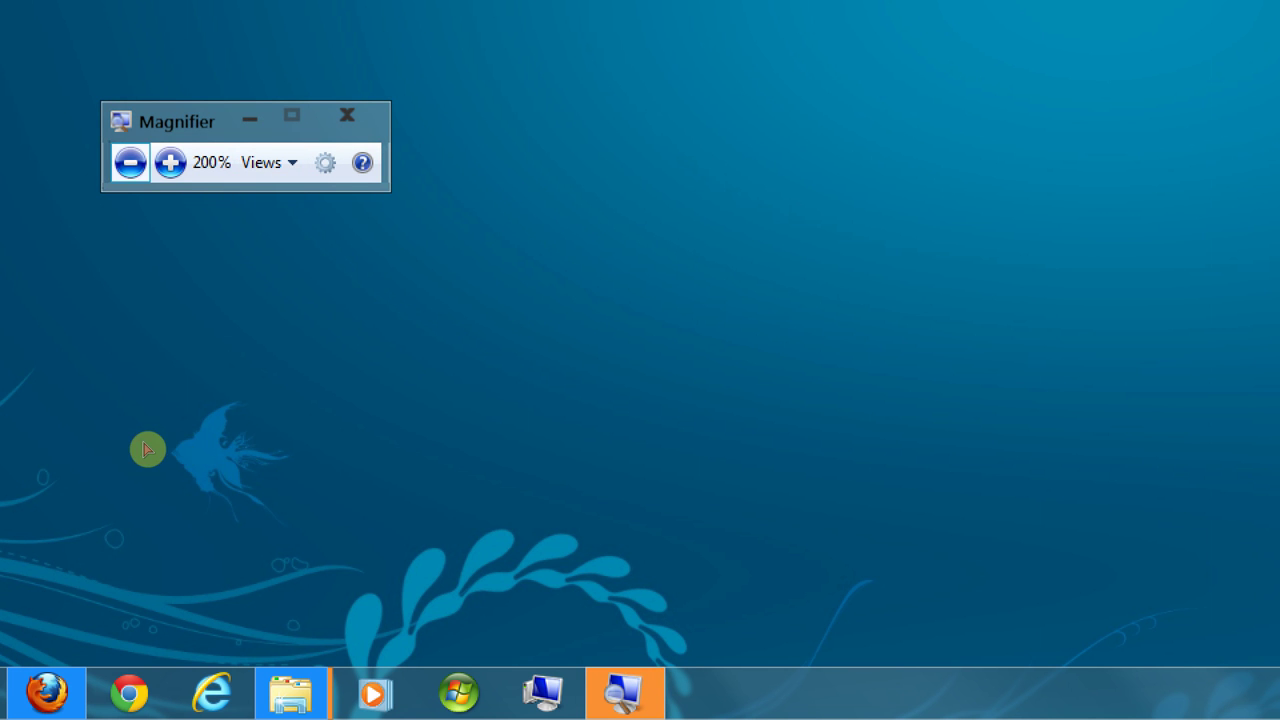
key(super+minus)
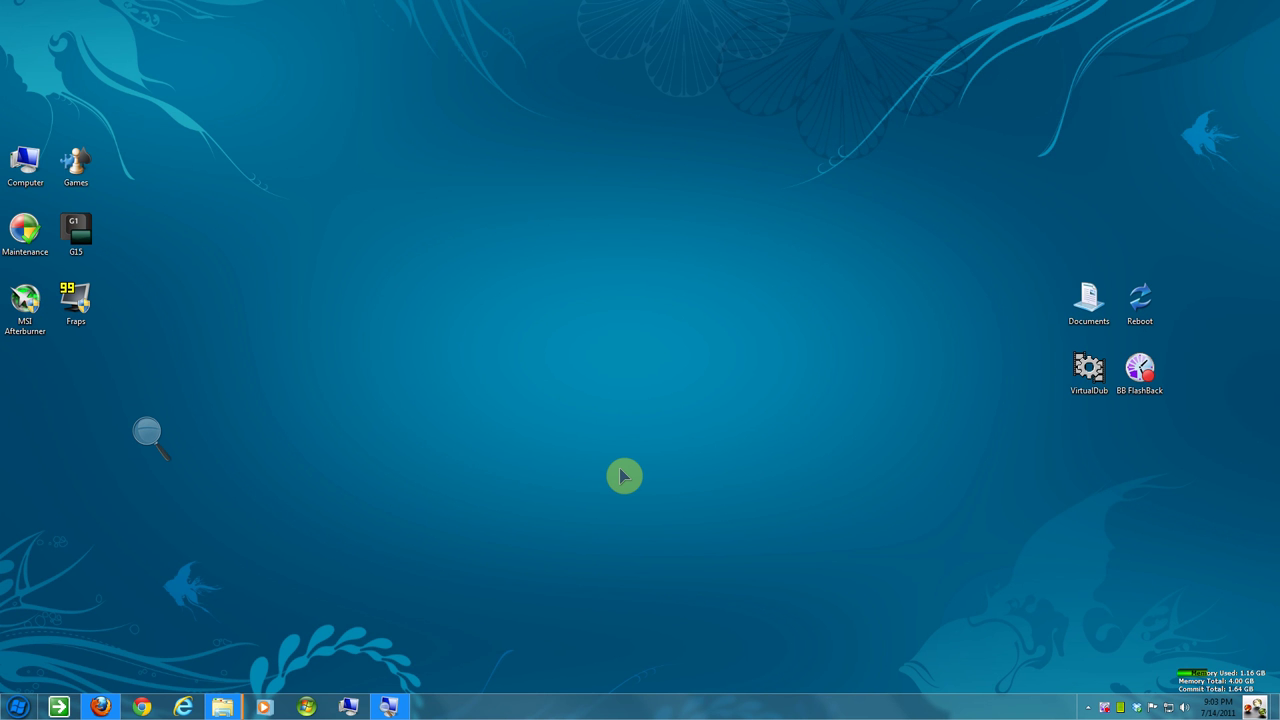
Show all open windows as numbered Switcher tiles, then close the overview
click(622, 476)
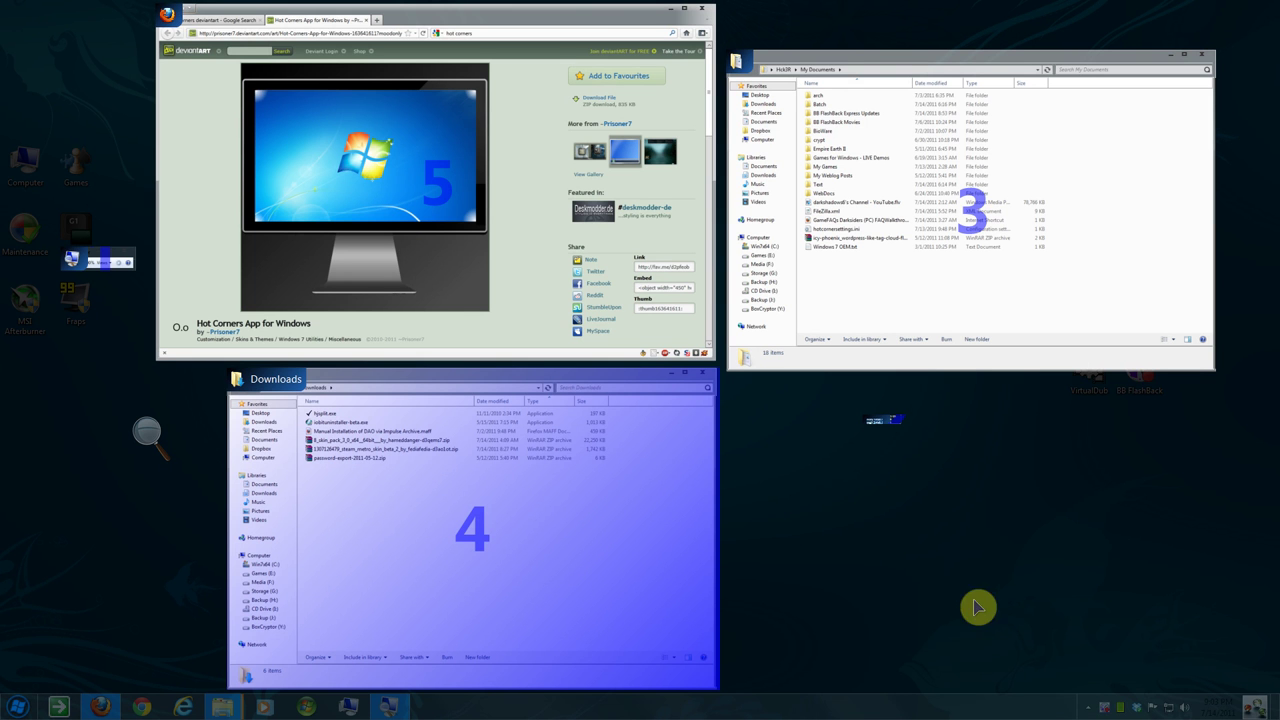
click(1090, 625)
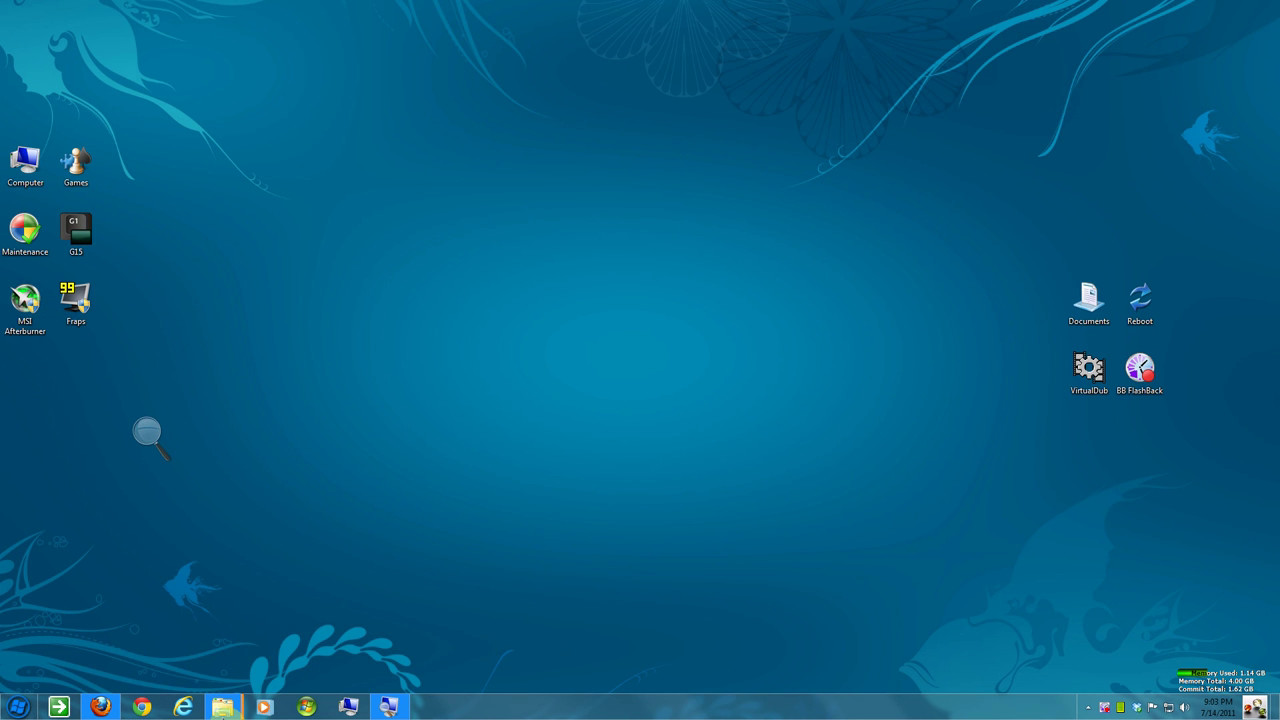
mouse_move(222, 708)
Switch to the Win7x64 (C:) window as tile 2, then to My Documents from the overview
click(1274, 712)
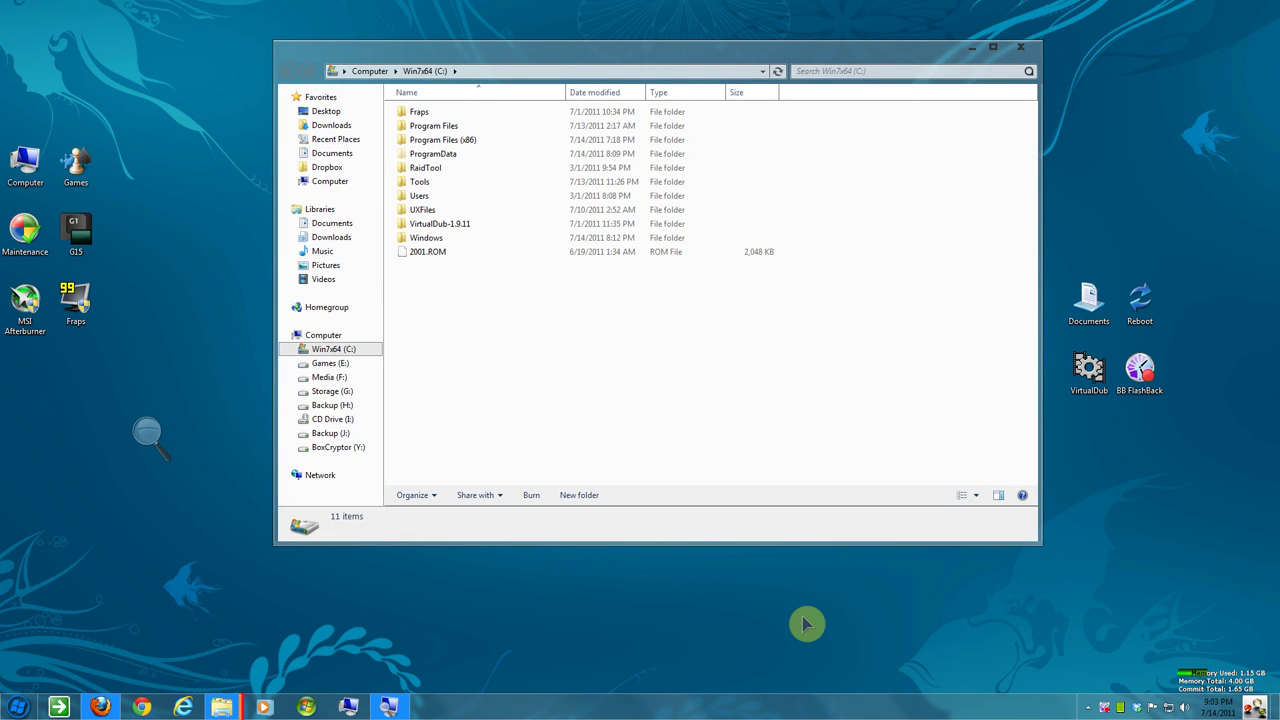
key(super+grave)
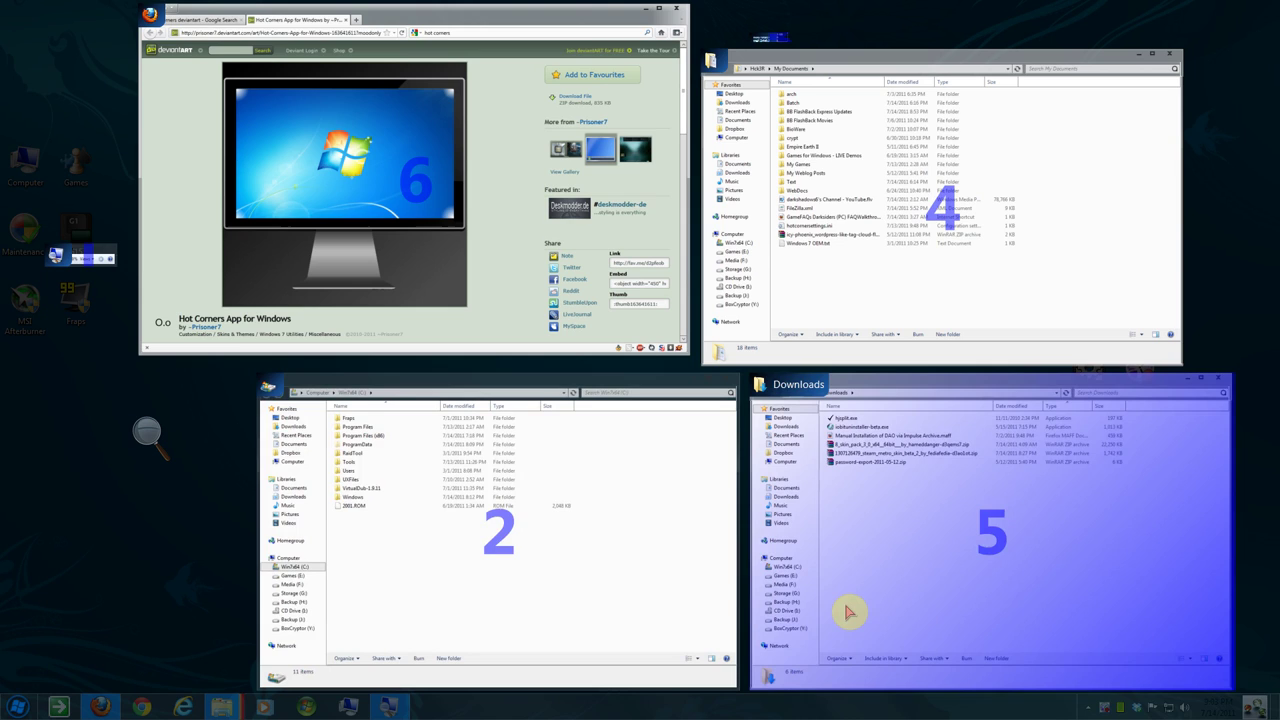
key(2)
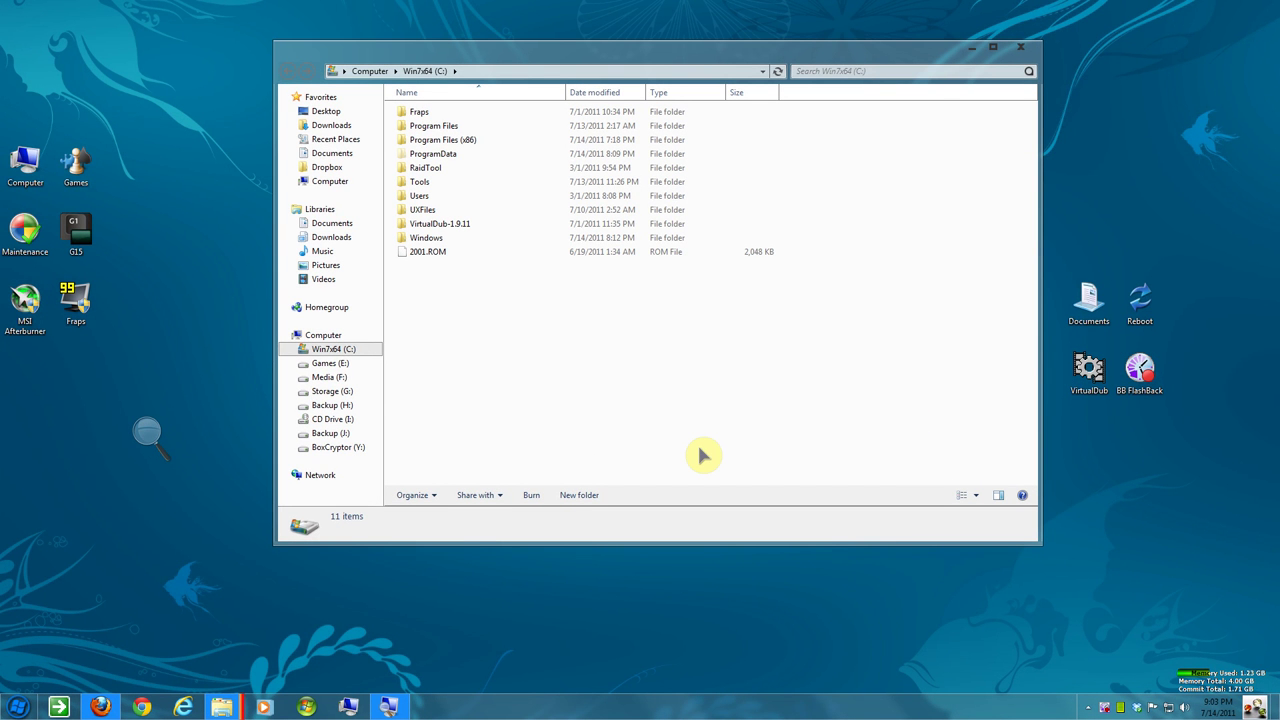
key(super+Tab)
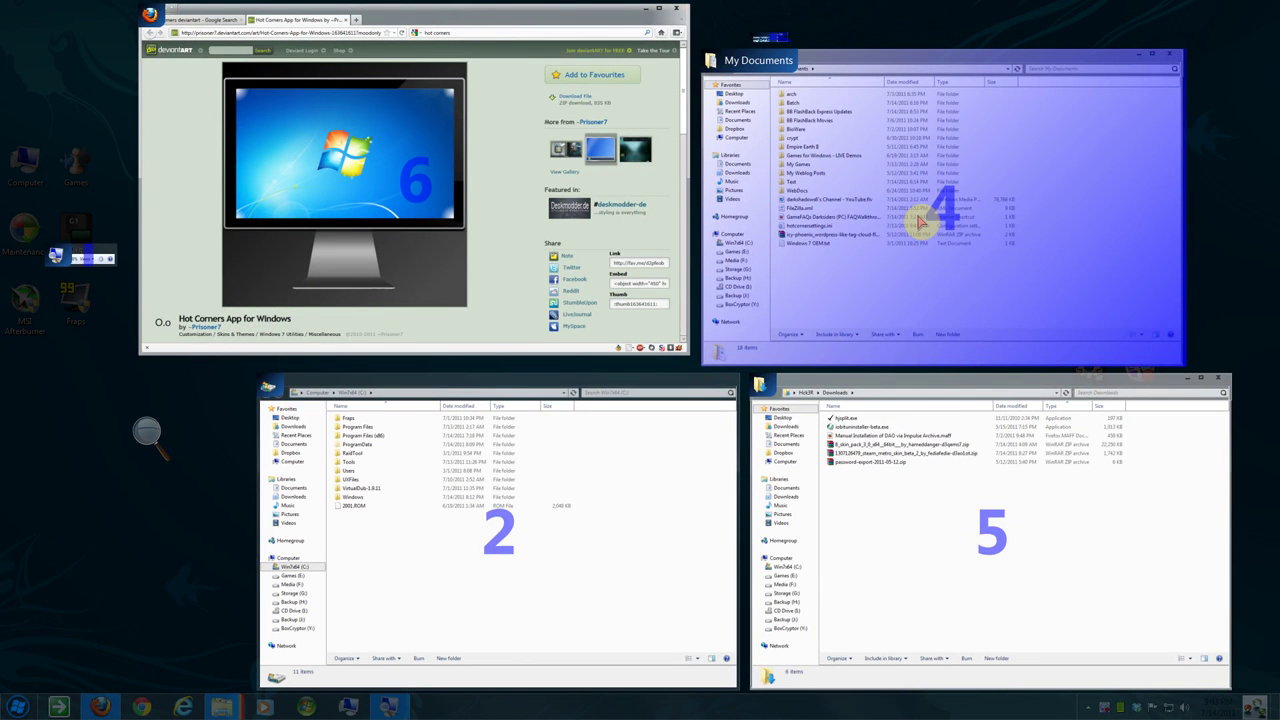
click(928, 263)
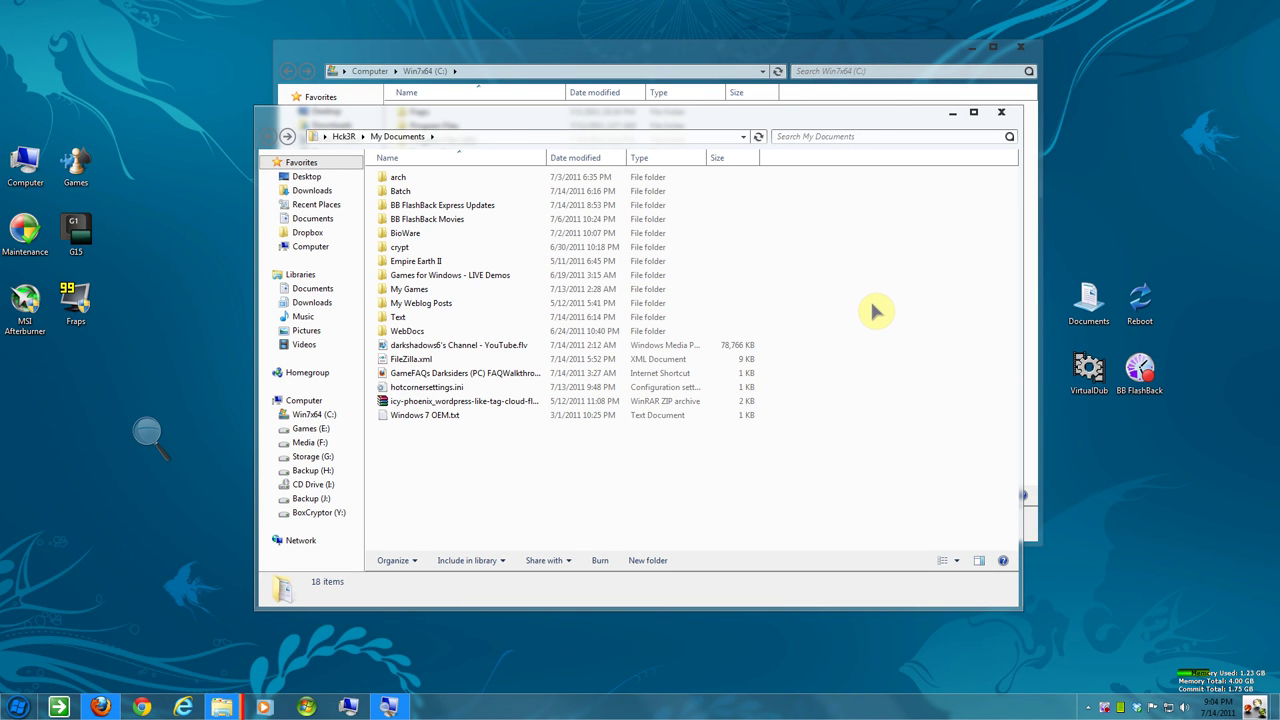
Open the Switcher overview again and dismiss it to a clear desktop, revealing hidden tray icons
key(super+Tab)
click(100, 546)
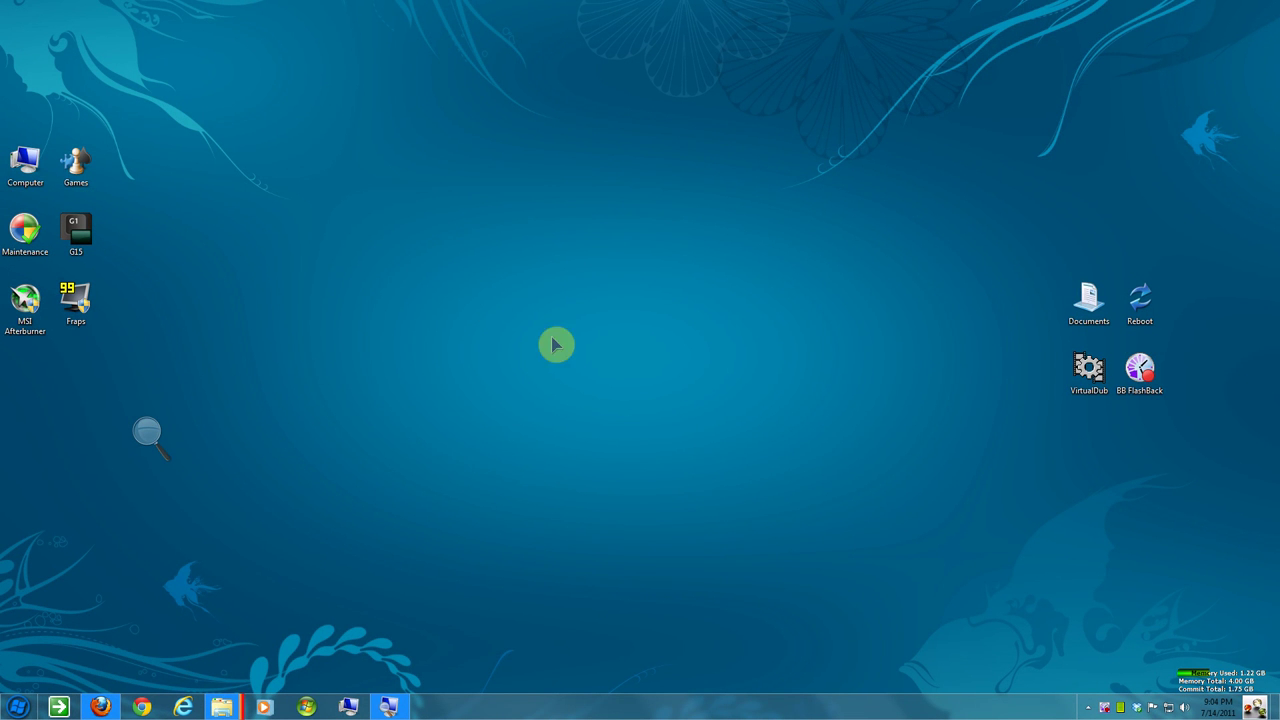
click(1090, 709)
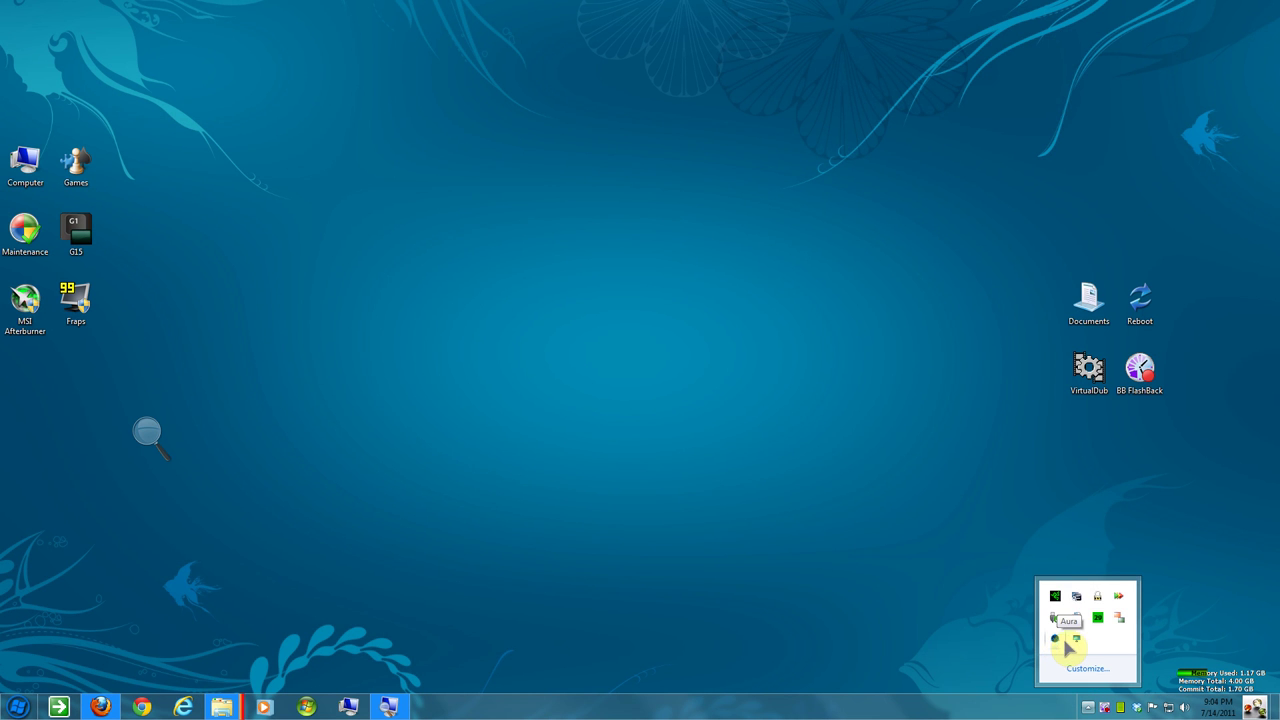
Open Switcher's settings from its tray icon and view the Appearance page
right_click(1120, 619)
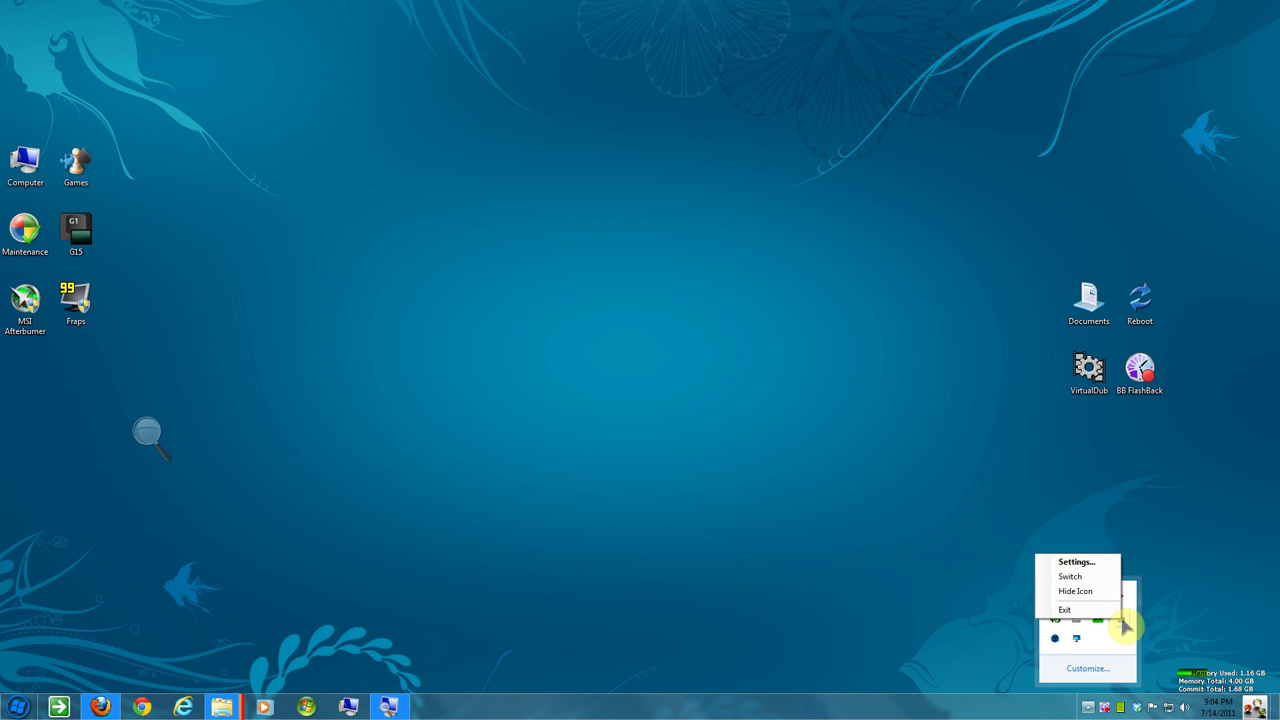
click(1076, 562)
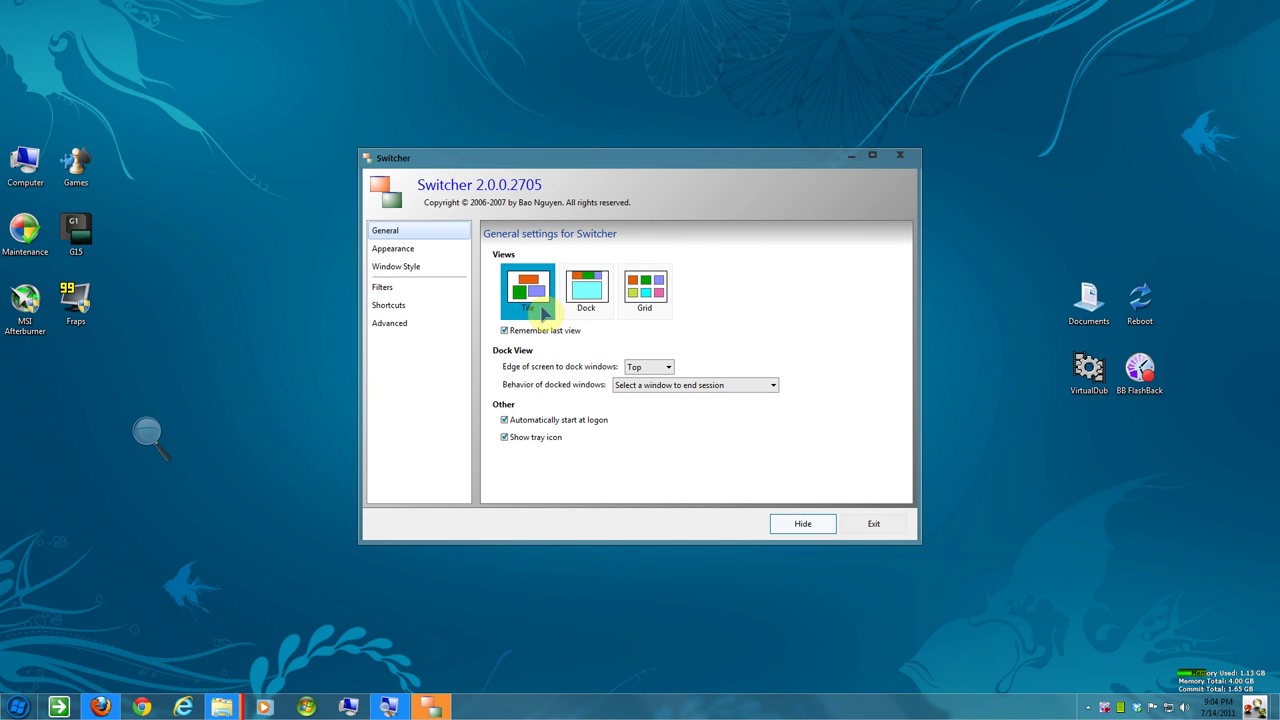
click(404, 250)
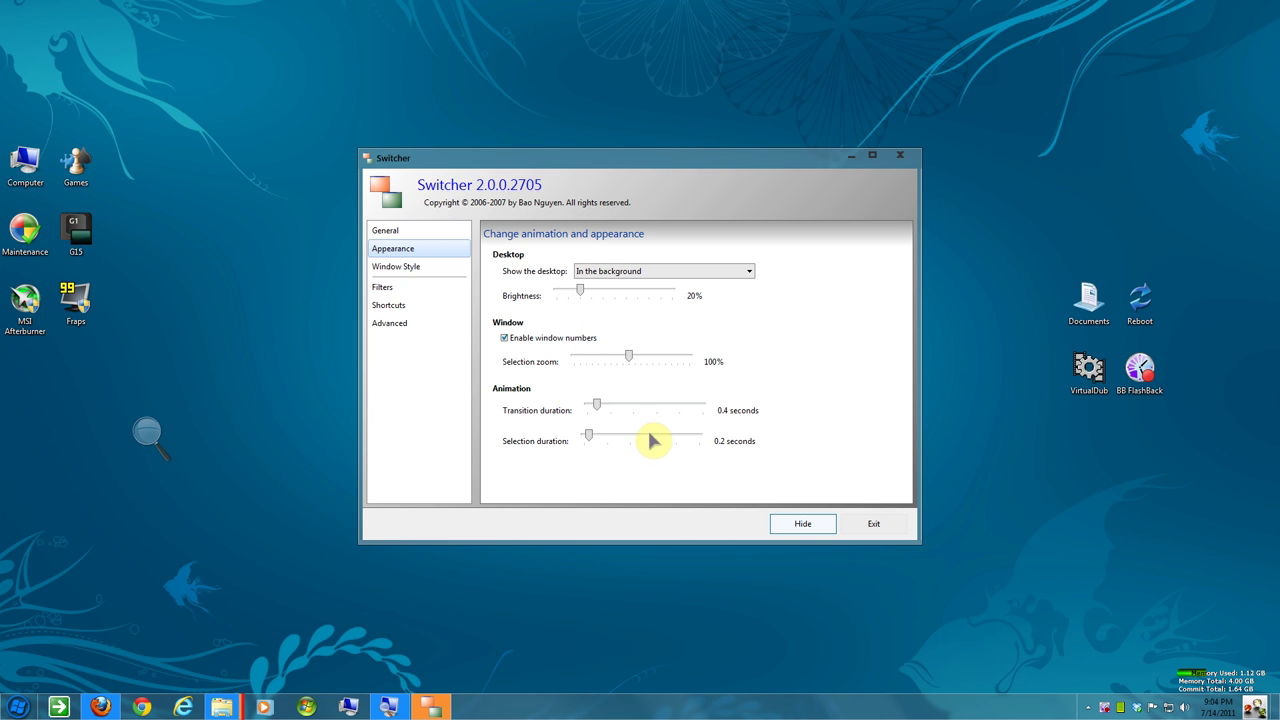
Check the Window Style page's window state choices, then view the Filters page
click(394, 270)
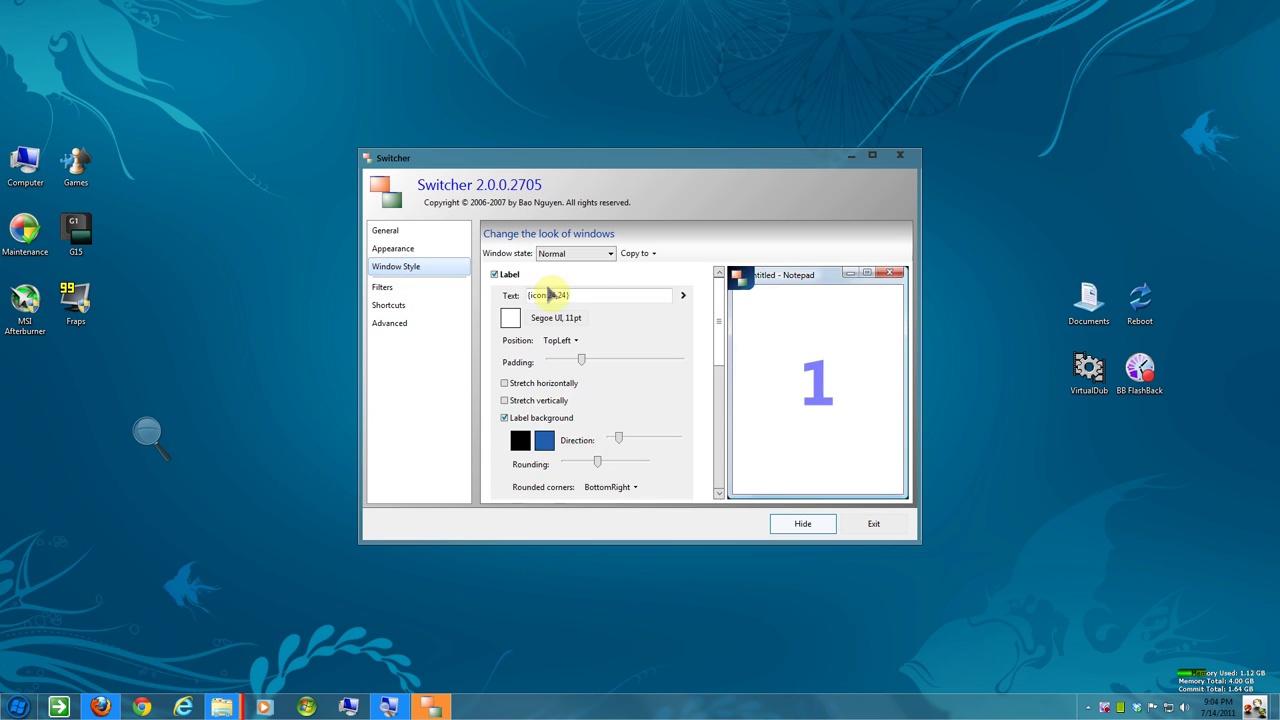
click(609, 254)
click(606, 254)
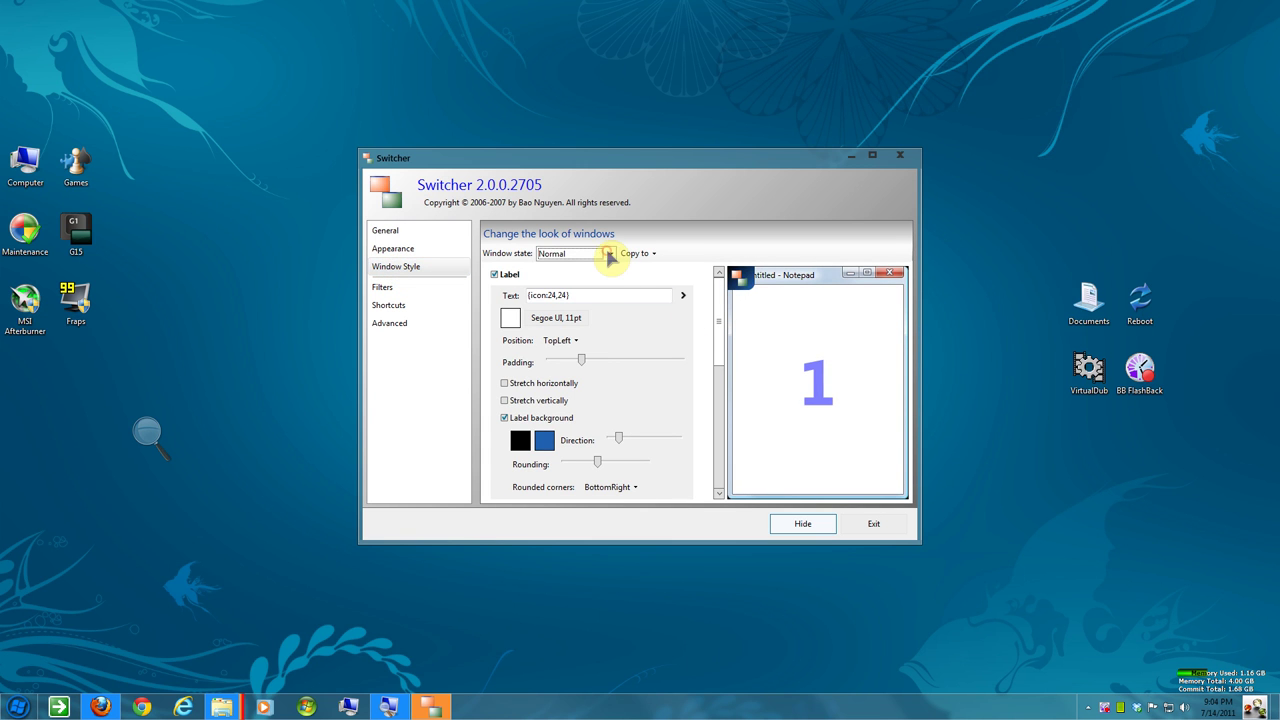
click(410, 289)
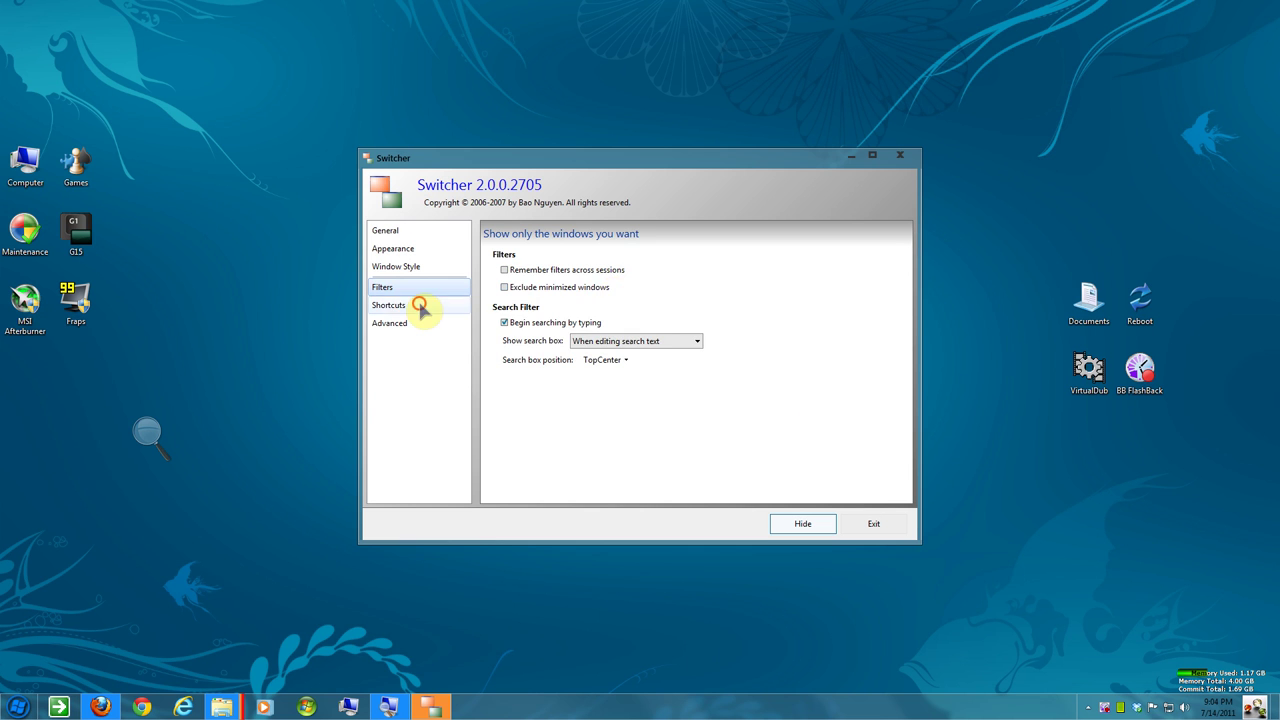
Review the shortcut and Advanced settings, then hide the Switcher settings window
click(421, 309)
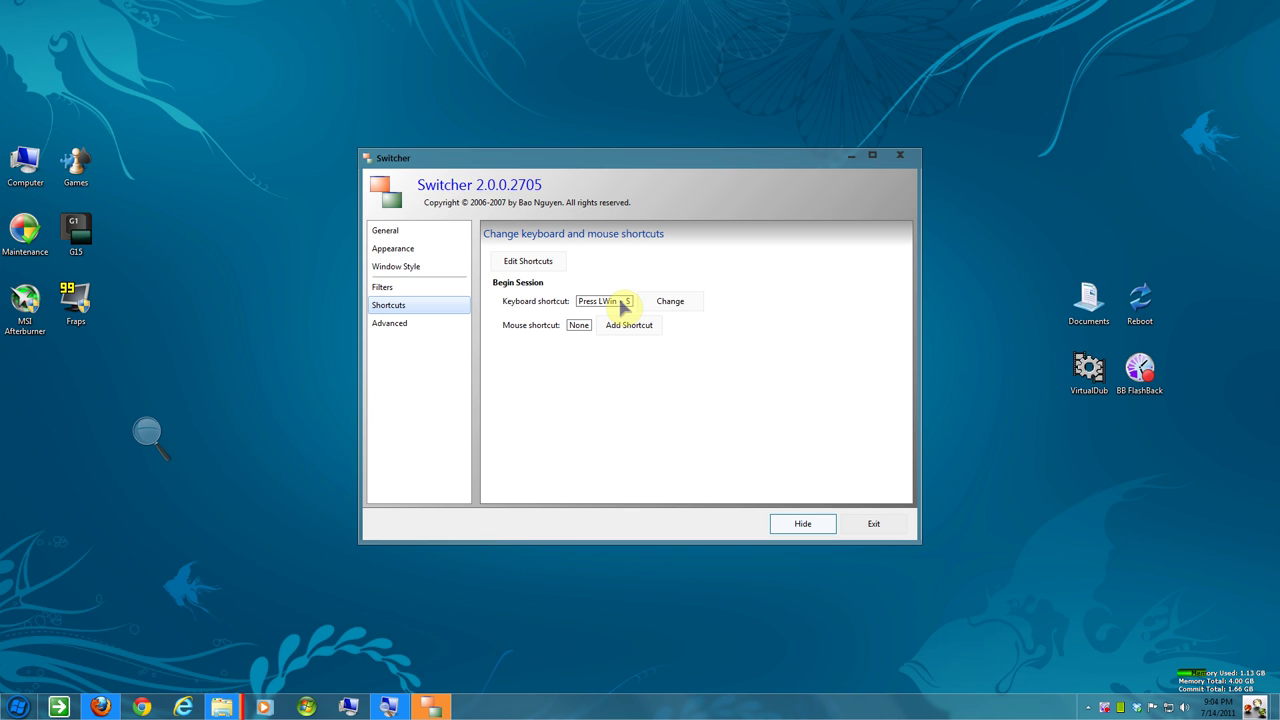
click(671, 305)
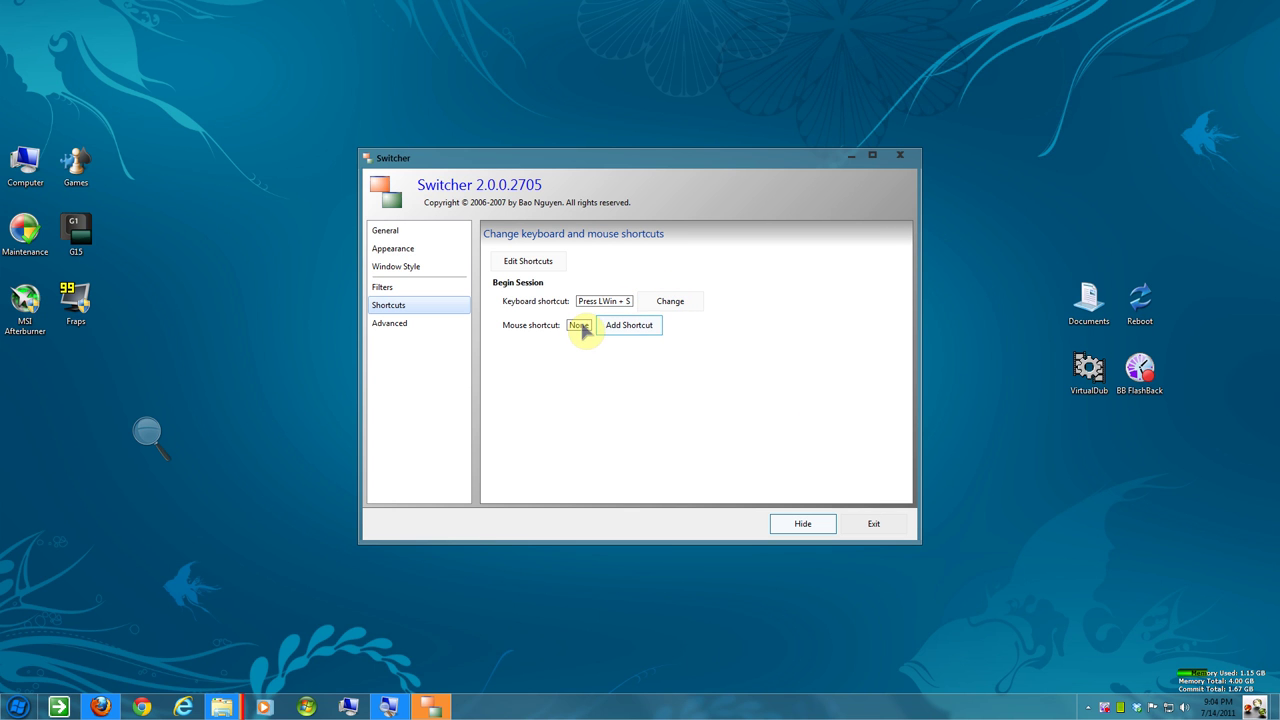
click(401, 326)
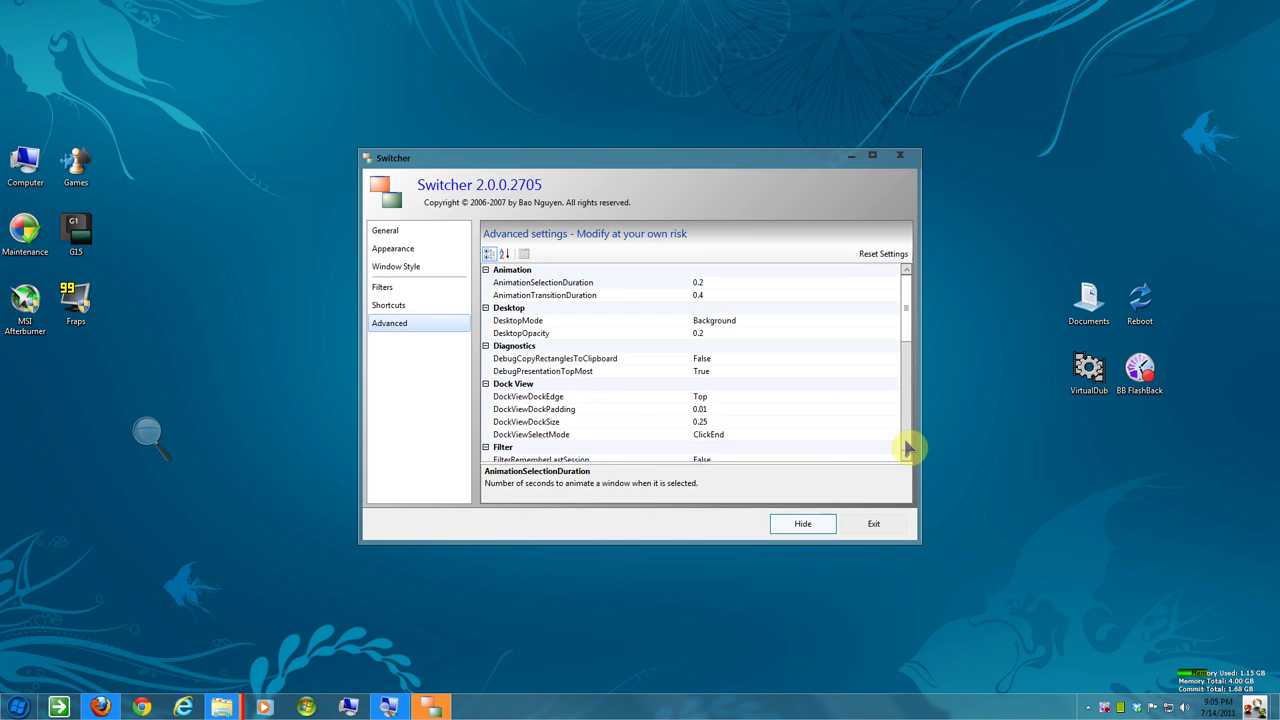
scroll(909, 438, down, 6)
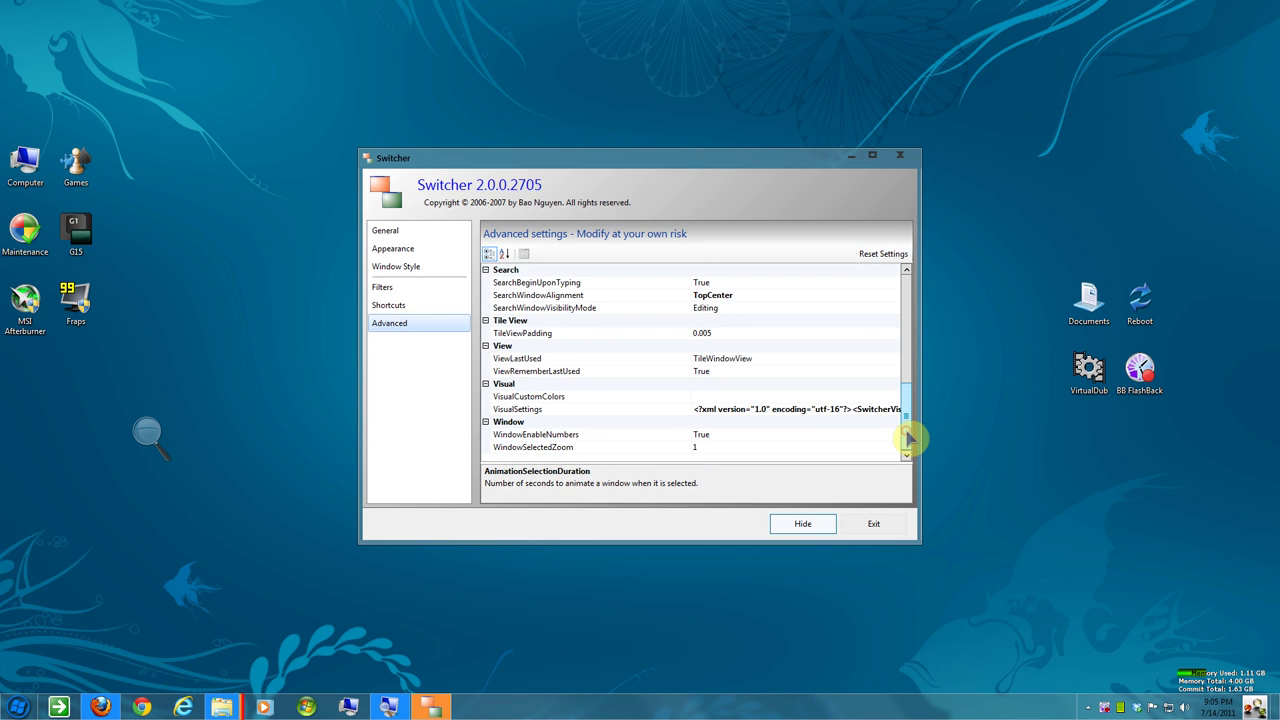
scroll(909, 420, up, 6)
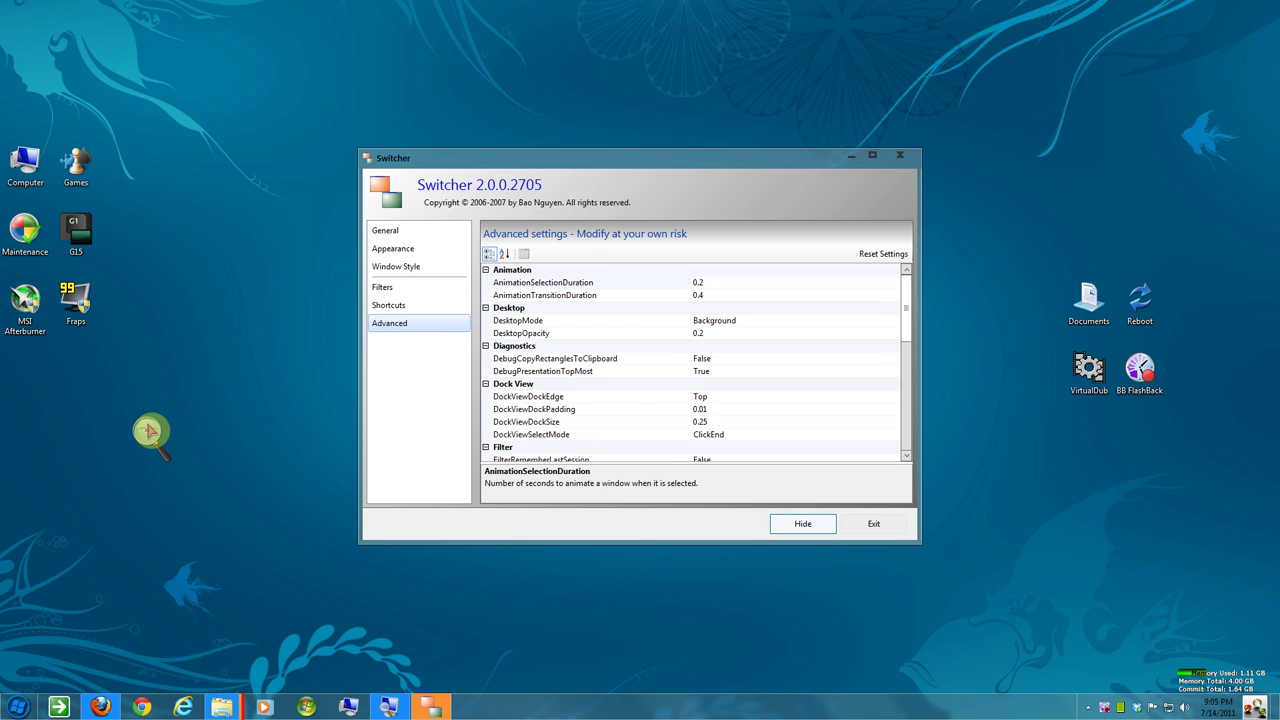
click(802, 526)
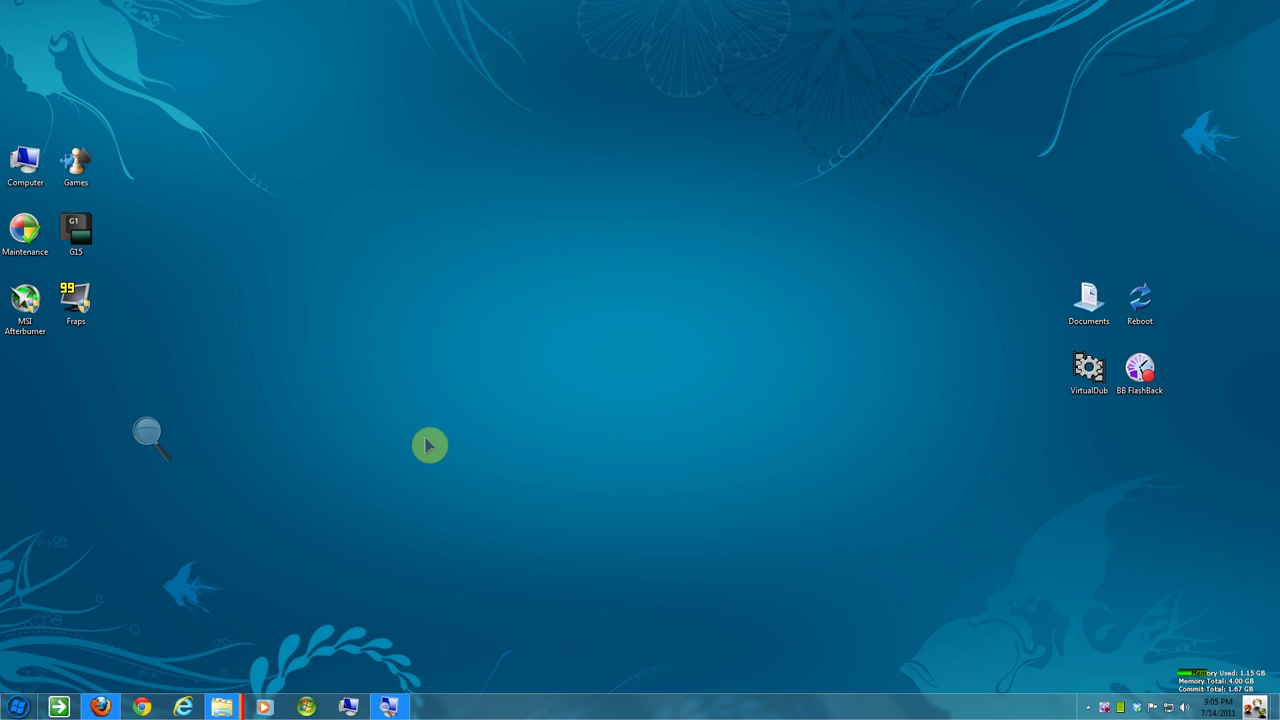
Restore and recentre Firefox, then search for switcher
click(101, 707)
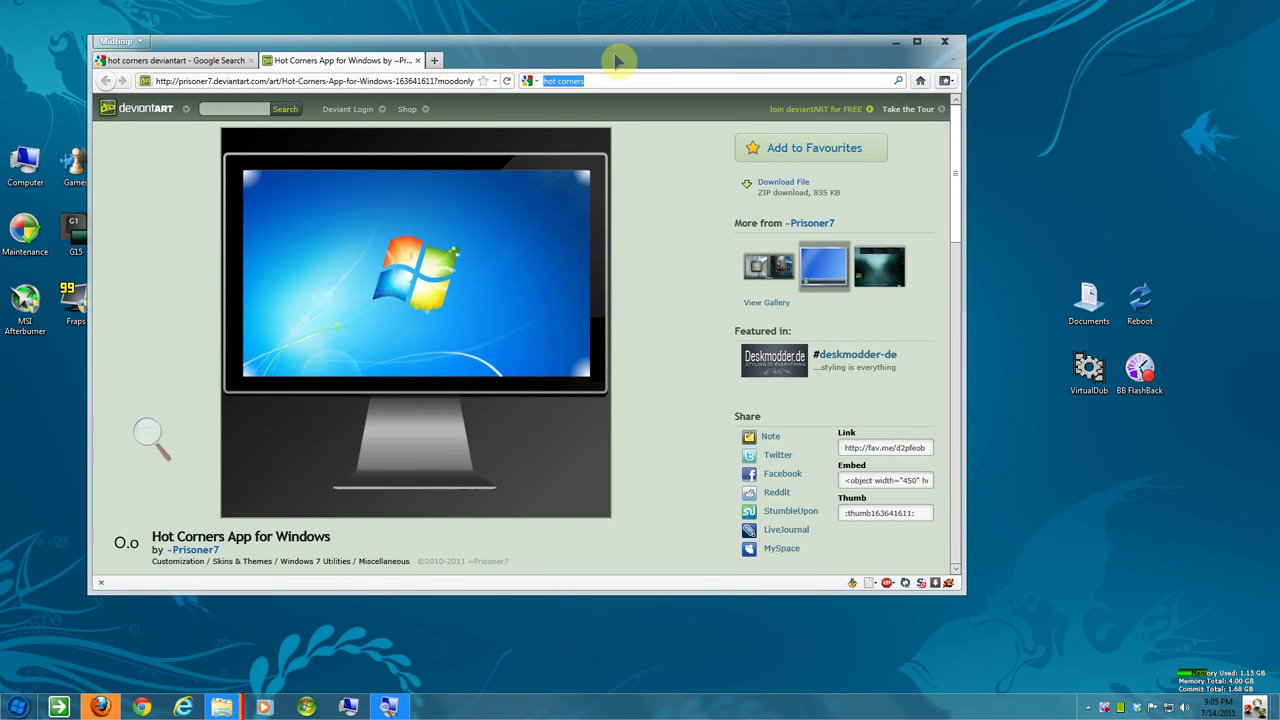
drag(594, 41, 690, 69)
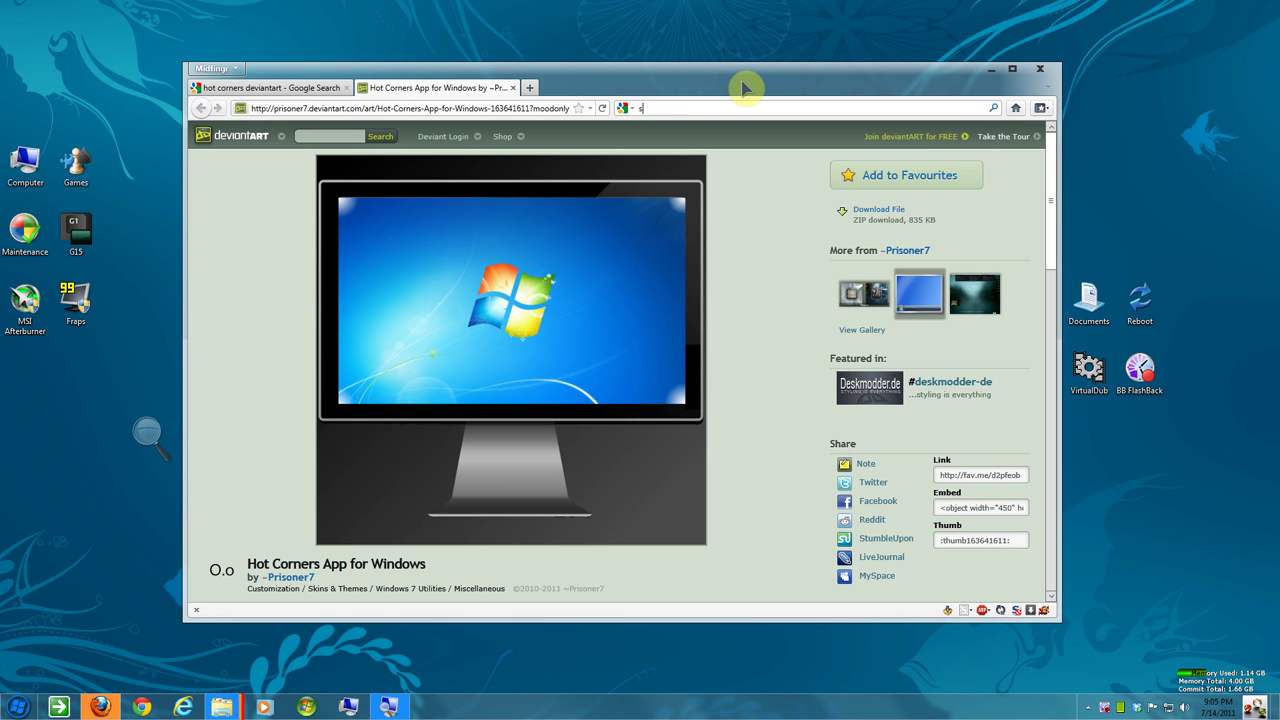
text(swit)
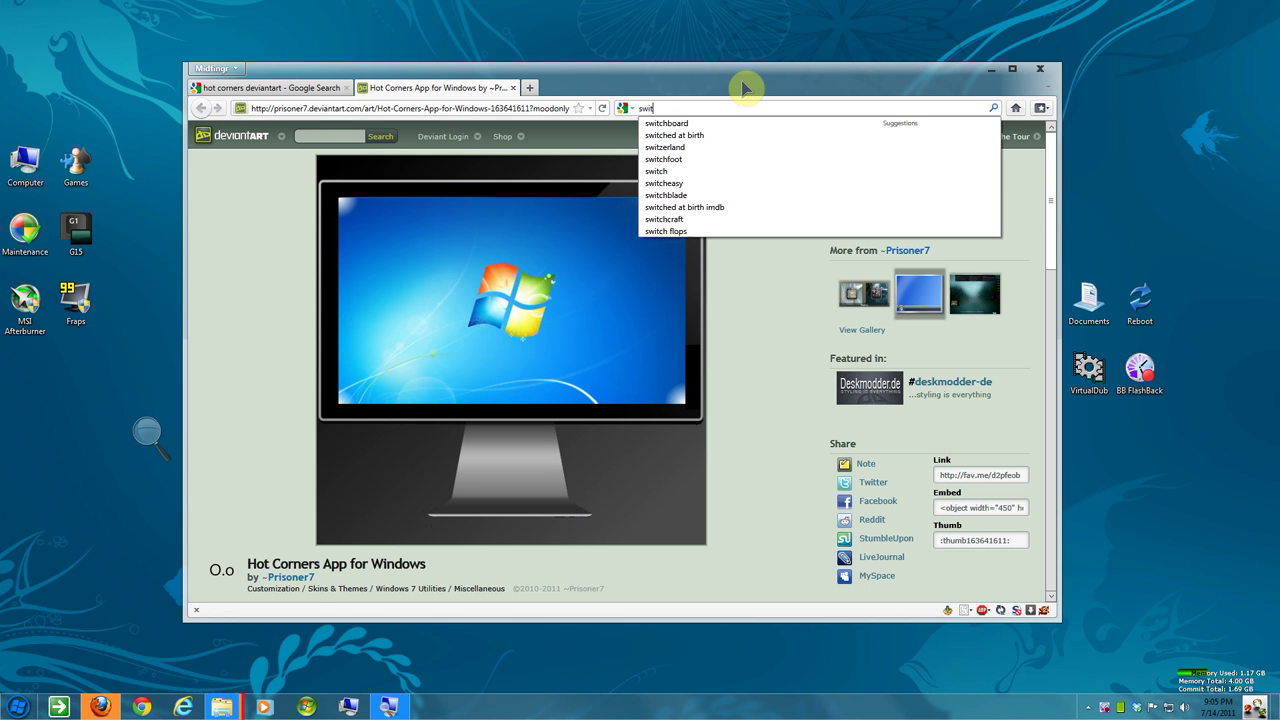
text(cher)
key(Return)
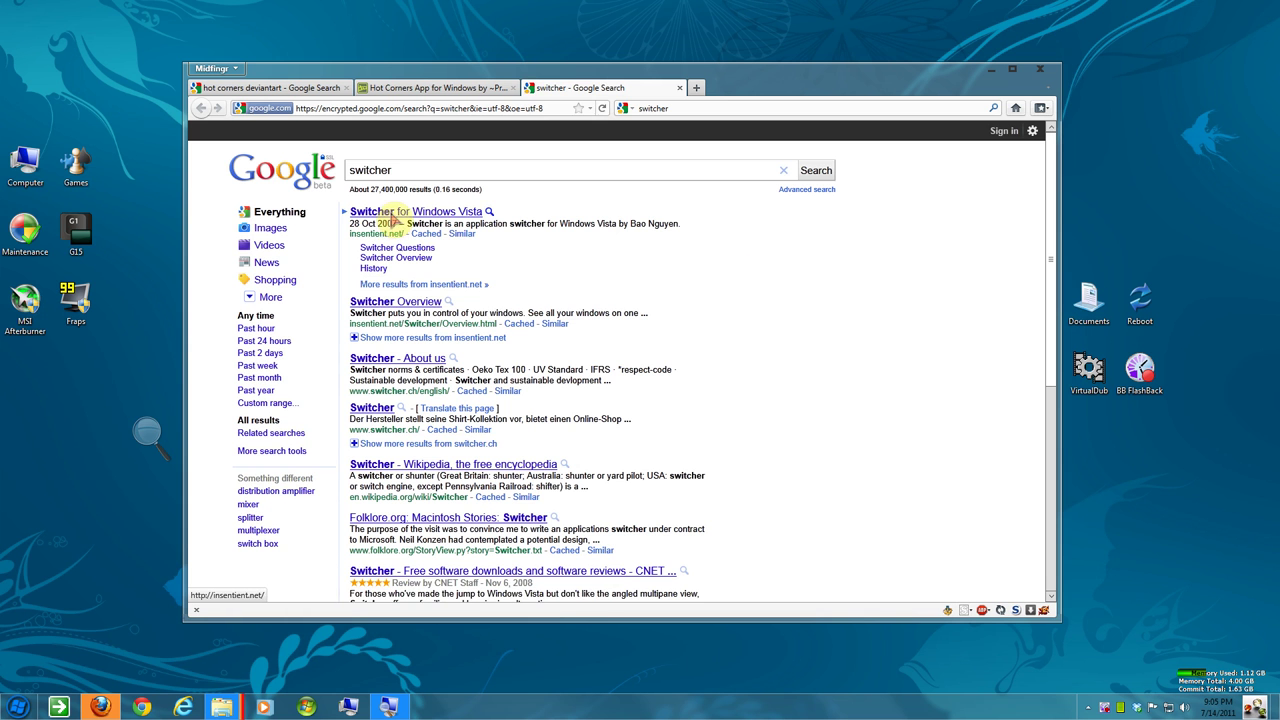
Open the 'Switcher for Windows Vista' result and shift the Firefox window right
click(400, 212)
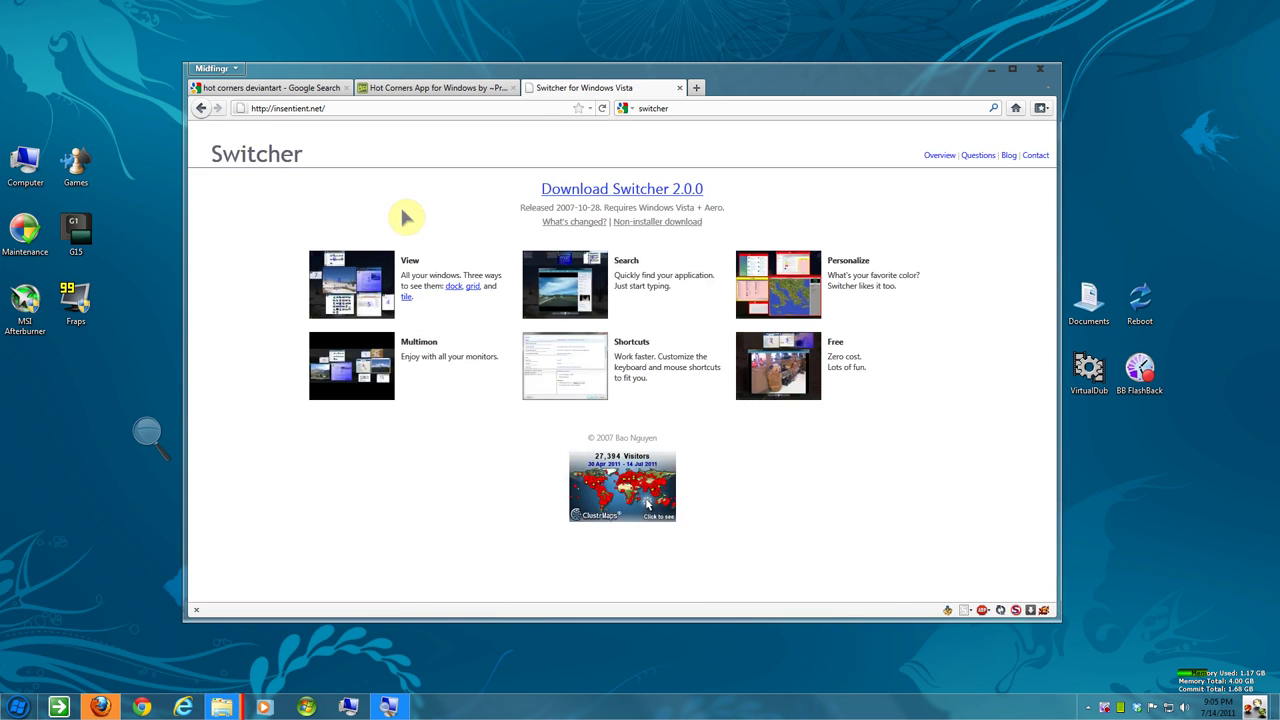
drag(395, 80, 459, 90)
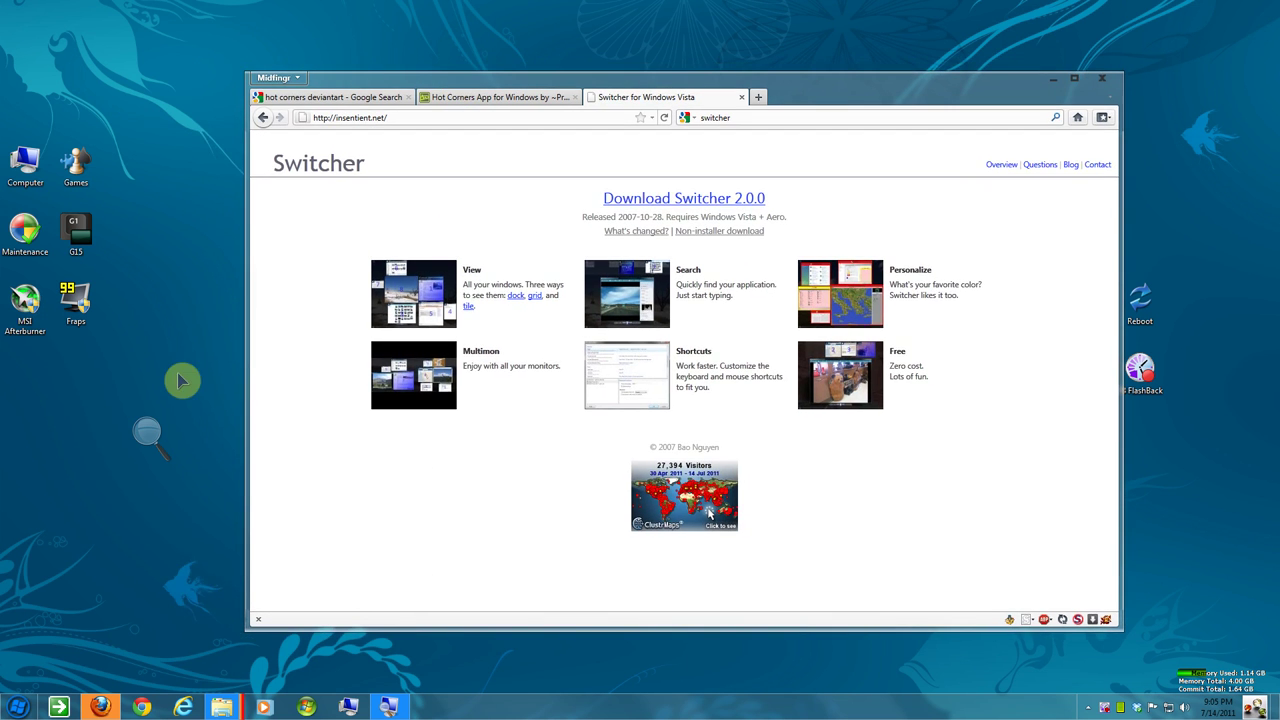
click(146, 438)
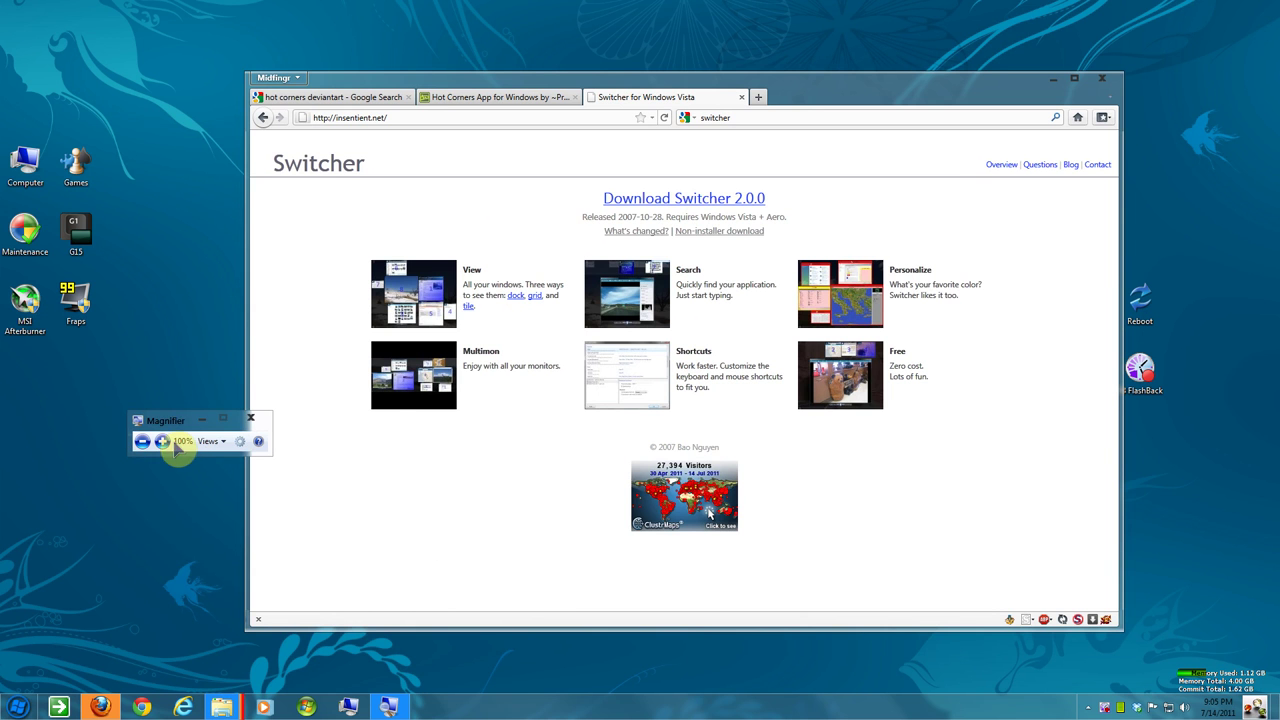
Magnify the screen to 200% and open the Switcher Questions FAQ page
click(163, 441)
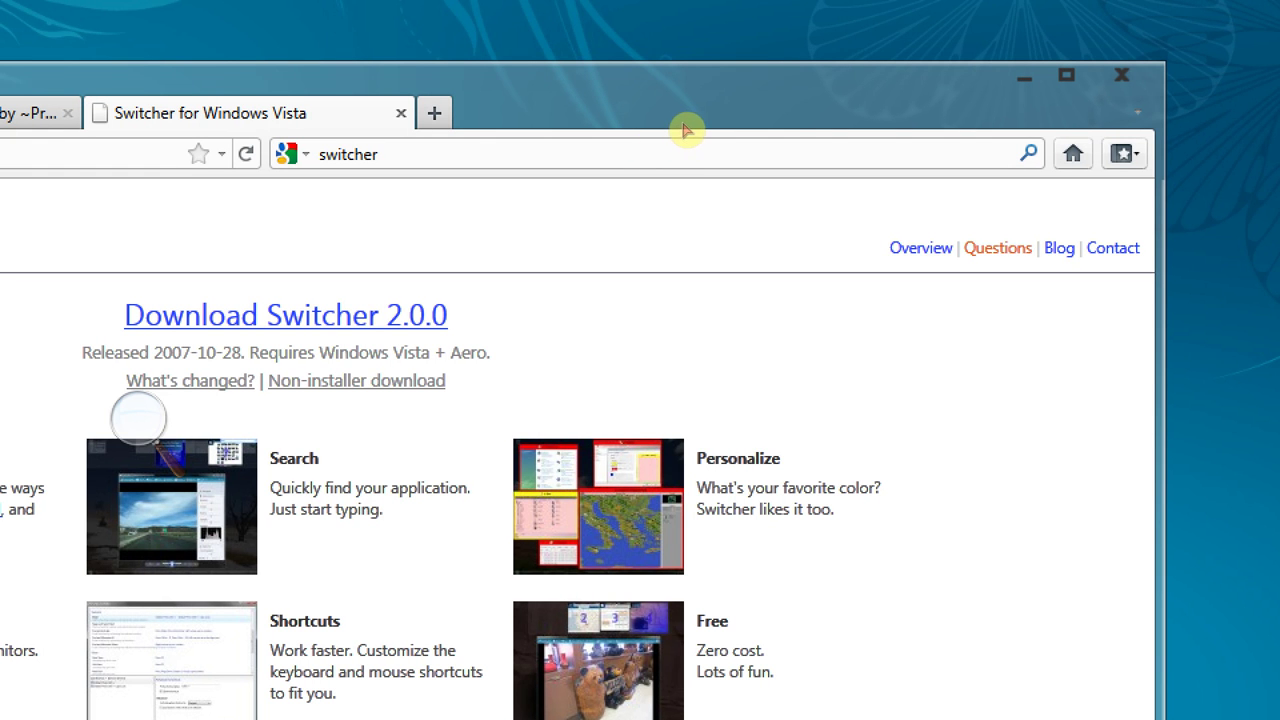
click(997, 248)
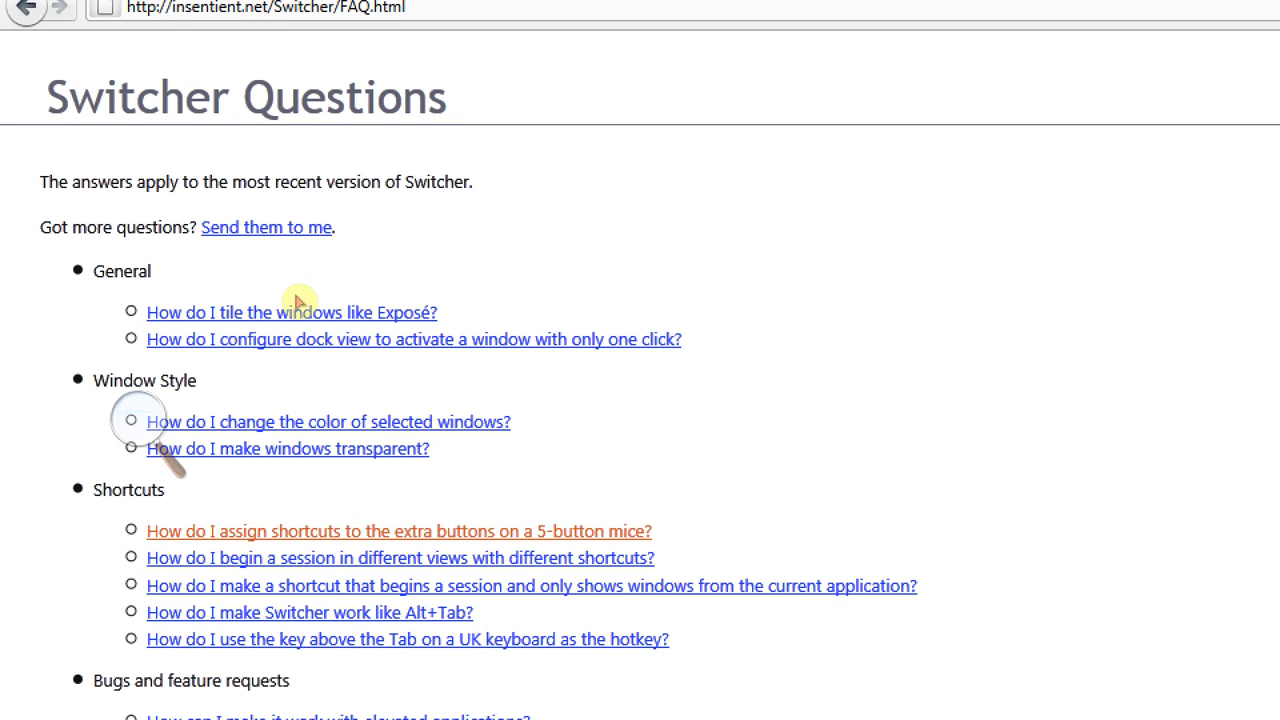
scroll(421, 214, down, 3)
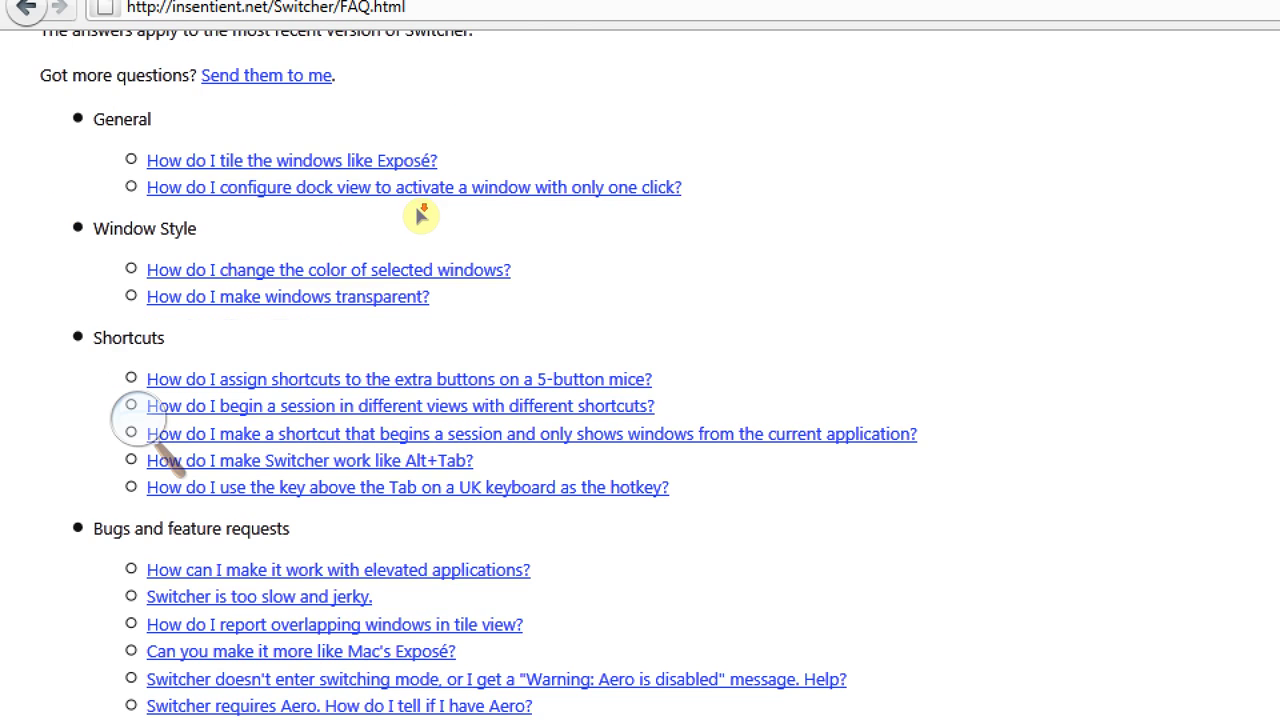
scroll(391, 187, down, 3)
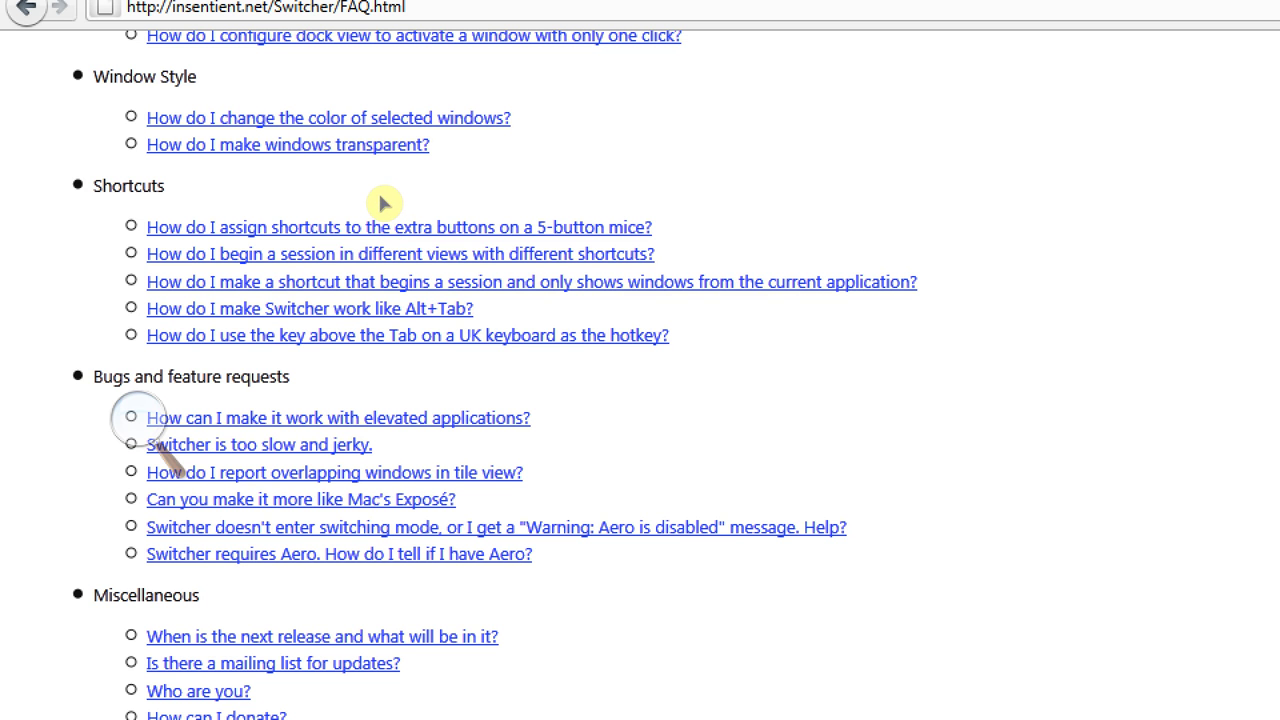
Read down through the FAQ answers, then scroll back toward the top
key(shift+Tab)
key(shift+Tab)
key(shift+Tab)
key(shift+Tab)
key(shift+Tab)
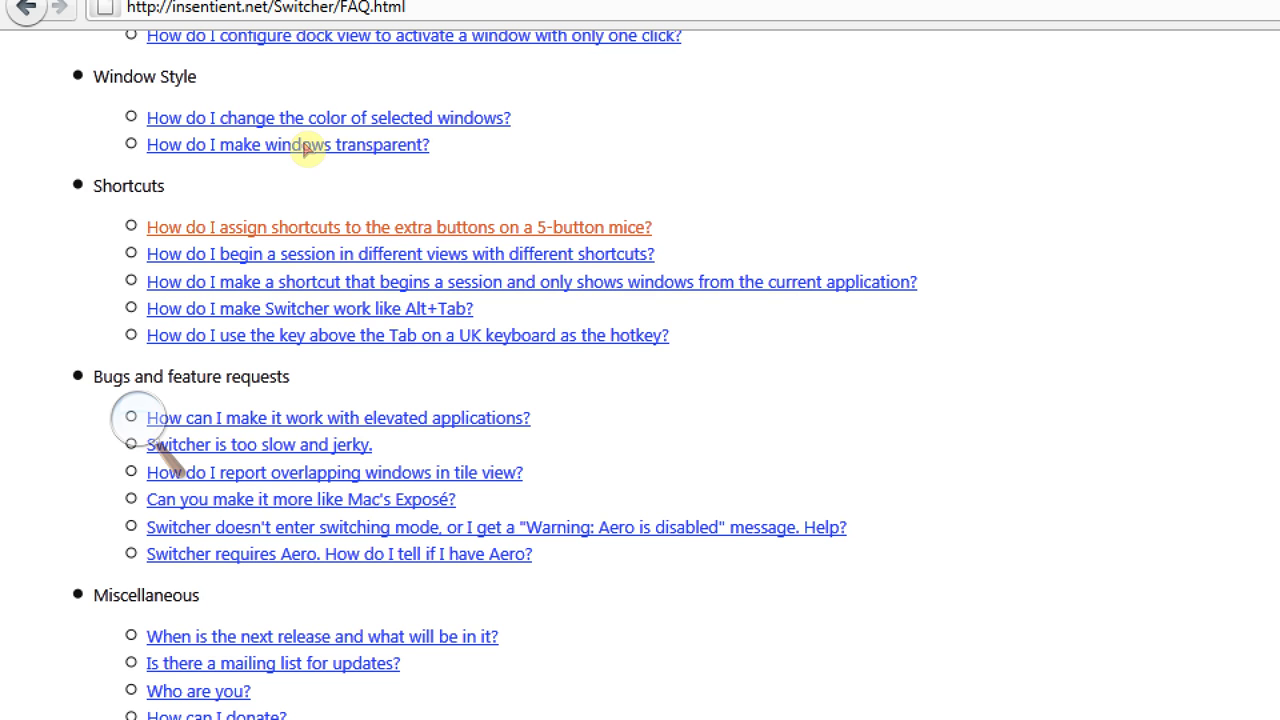
scroll(486, 200, down, 6)
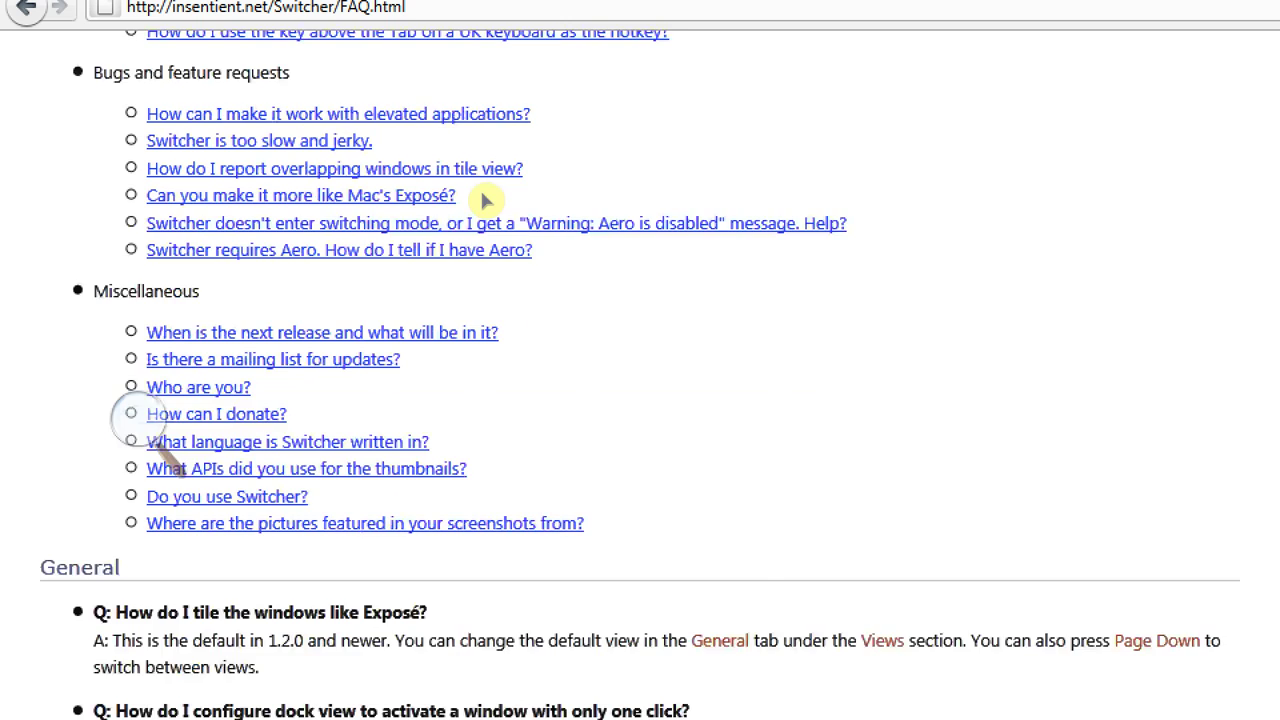
scroll(486, 200, down, 18)
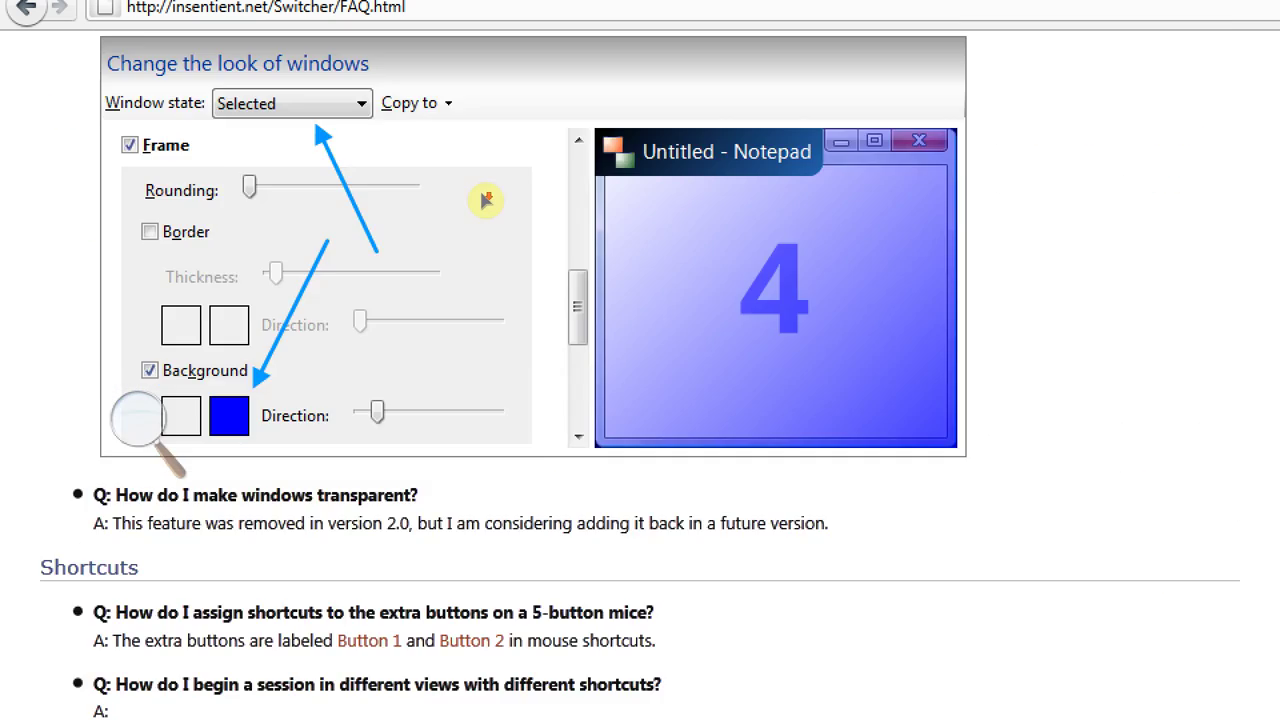
scroll(486, 200, down, 20)
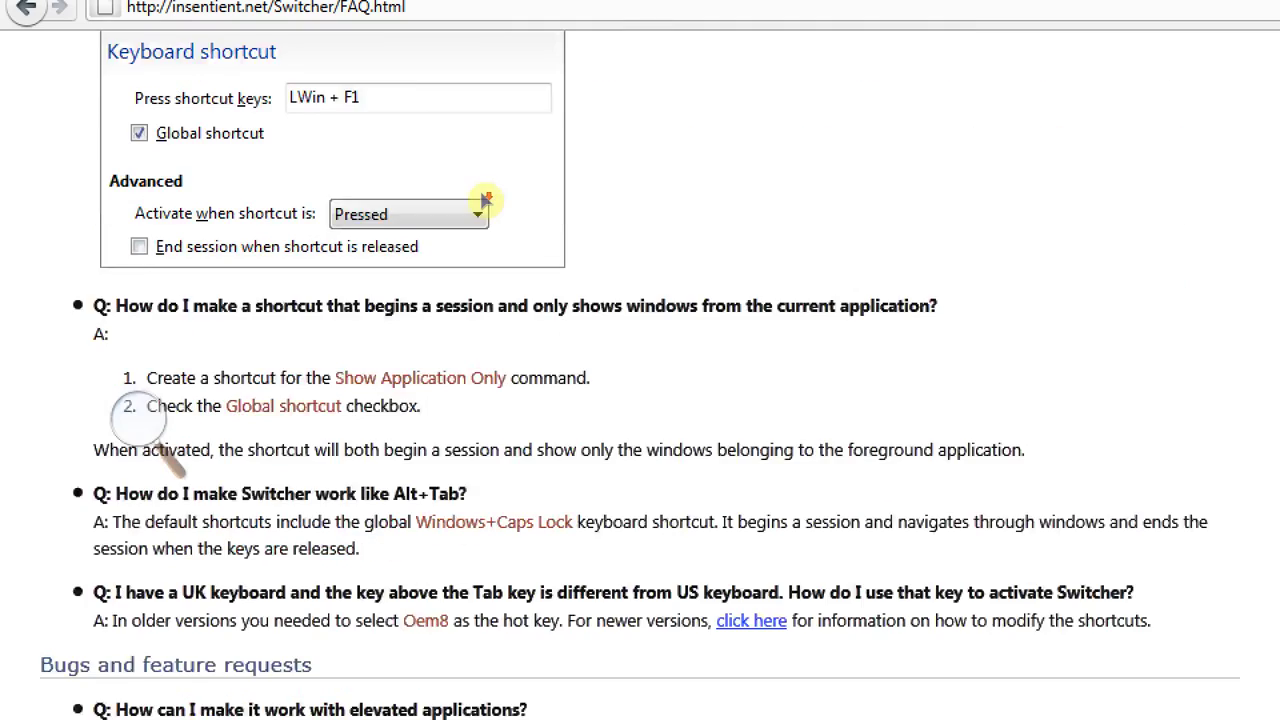
scroll(486, 200, down, 20)
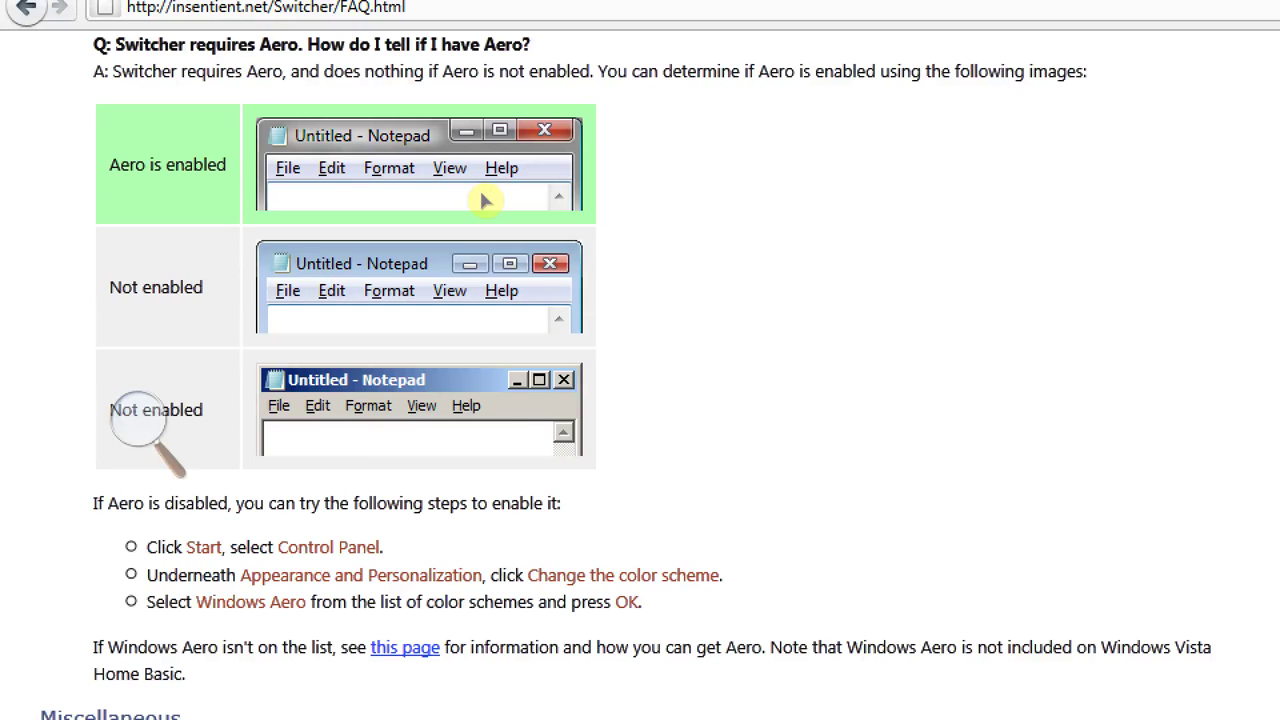
scroll(486, 200, down, 3)
scroll(470, 235, up, 8)
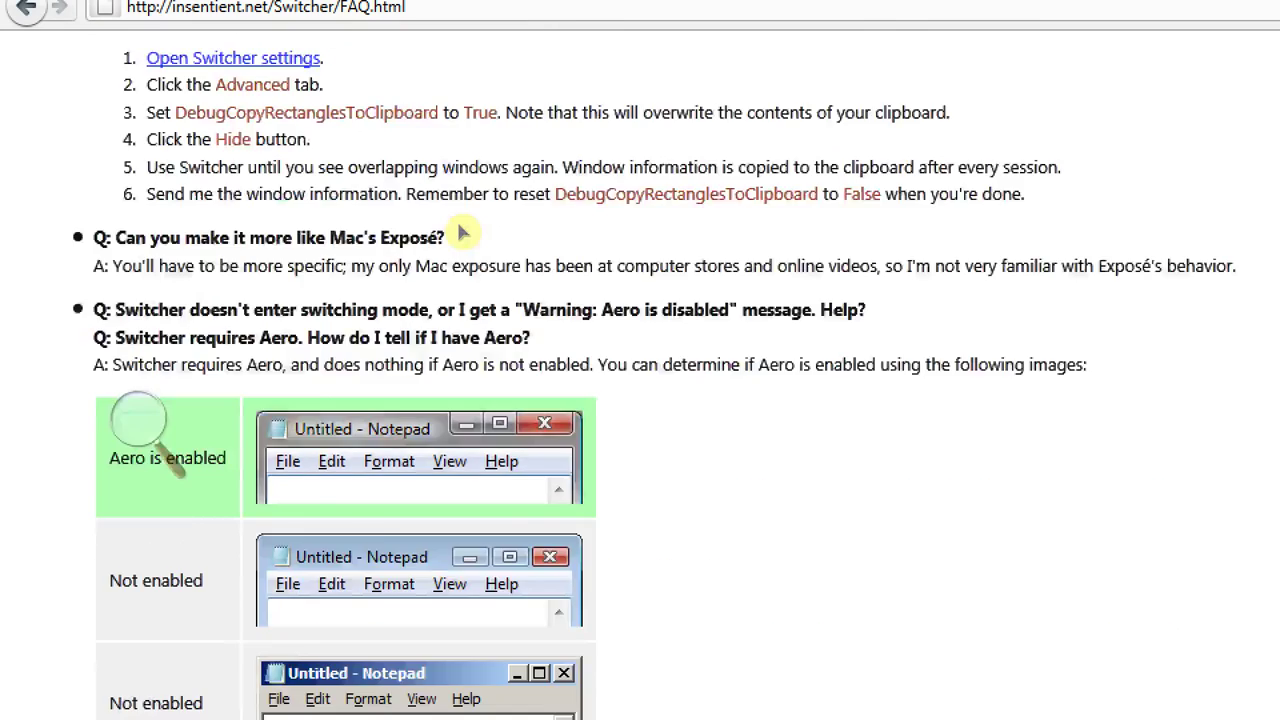
scroll(462, 232, up, 20)
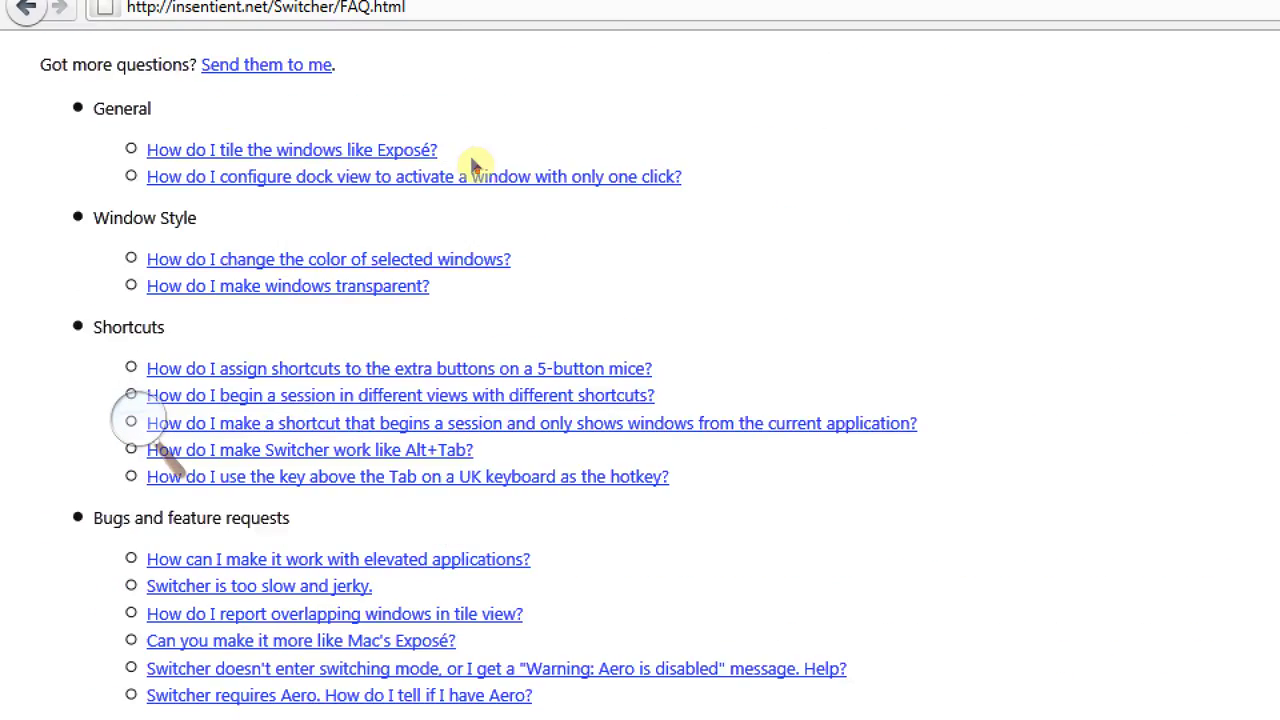
scroll(474, 165, up, 3)
Flip between the Hot Corners and Switcher Questions tabs, then reset magnification to 100%
click(480, 20)
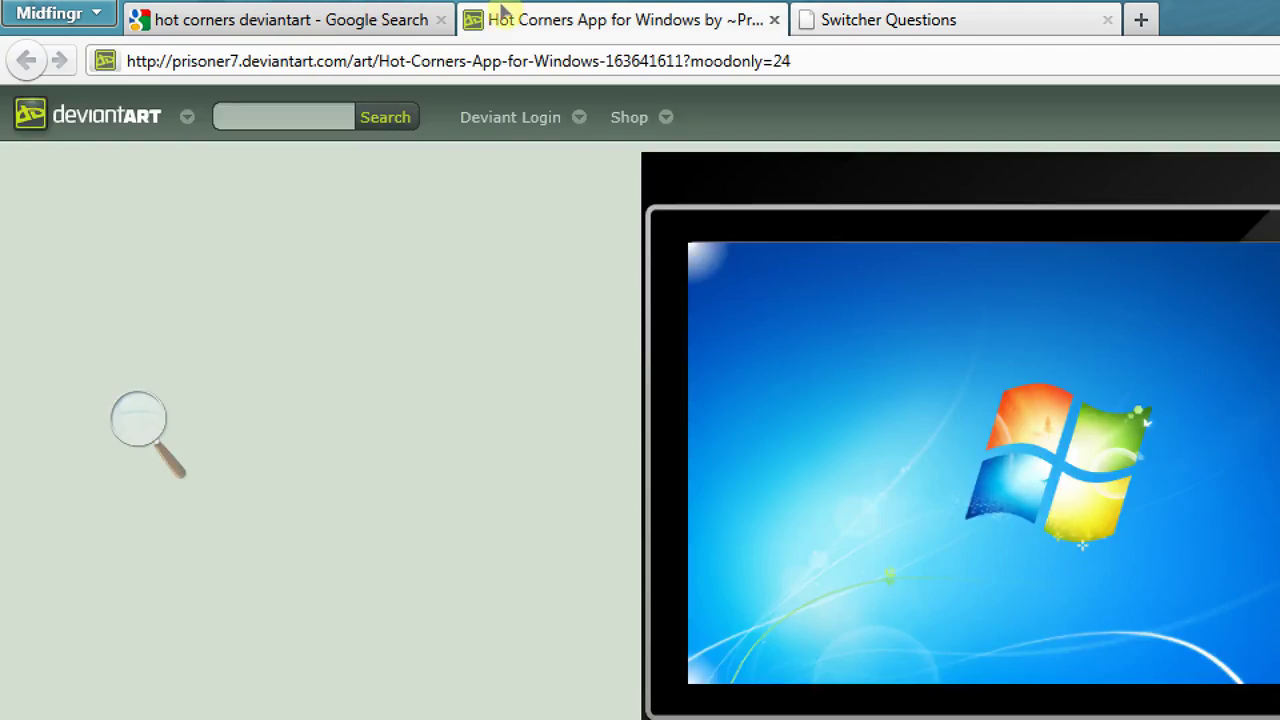
key(ctrl+Tab)
key(ctrl+shift+Tab)
key(ctrl+Tab)
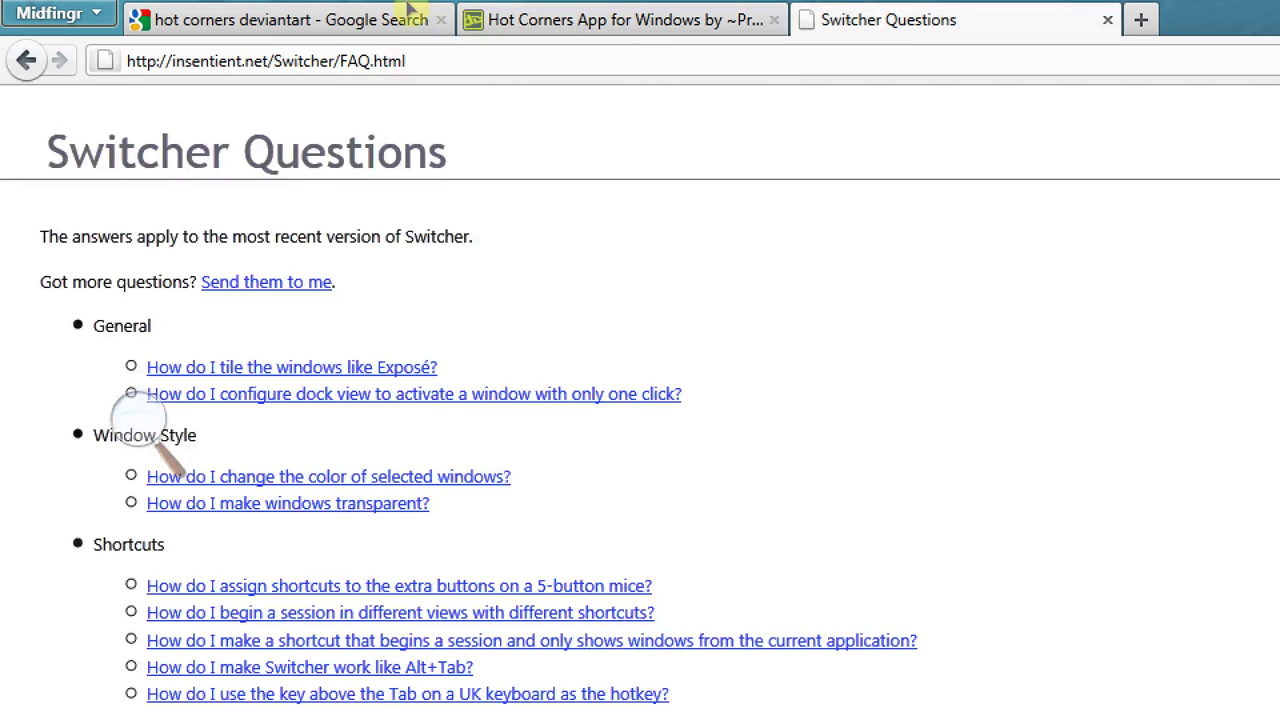
click(68, 216)
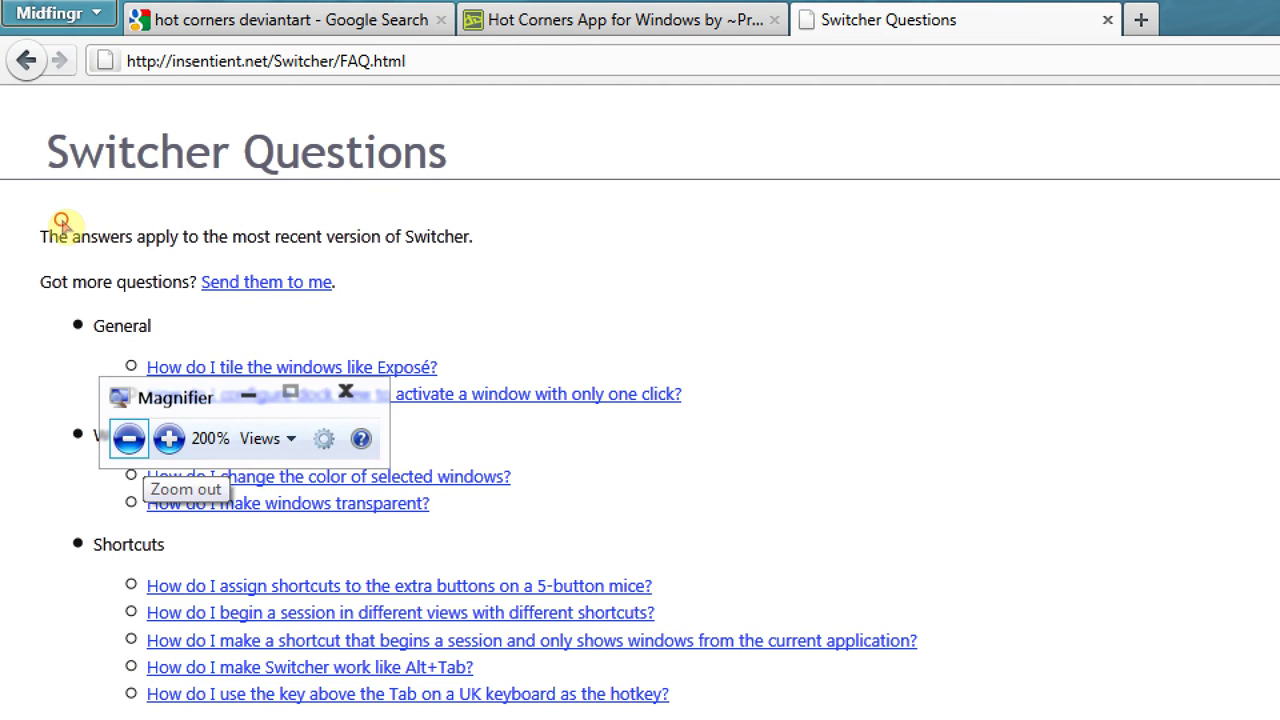
click(63, 220)
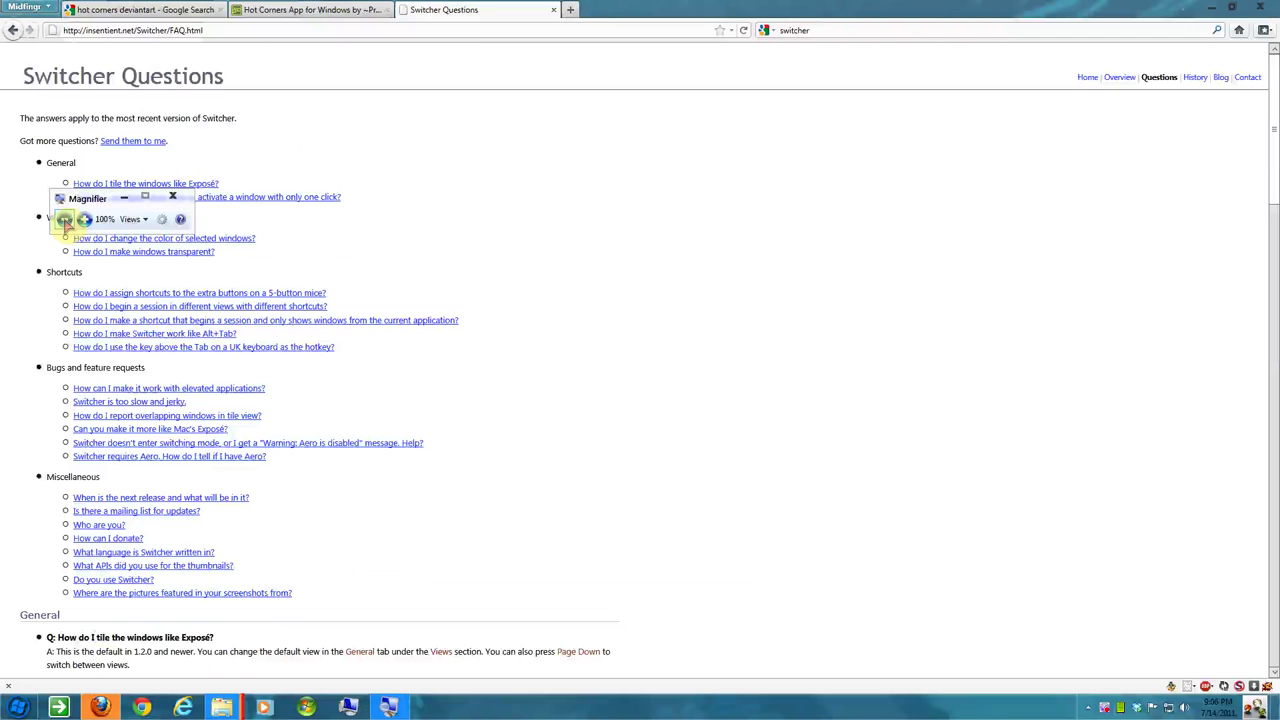
Close both tabs and Firefox, then show the hidden tray icons
middle_click(503, 12)
middle_click(366, 11)
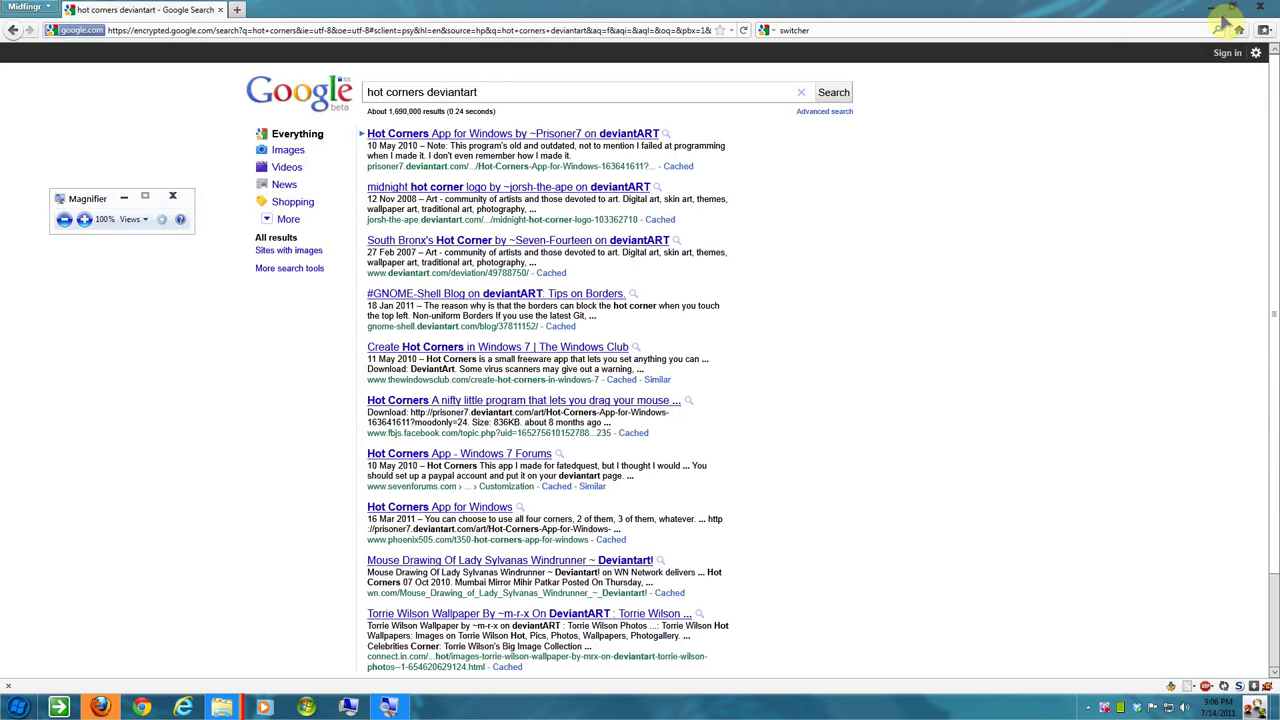
click(1257, 8)
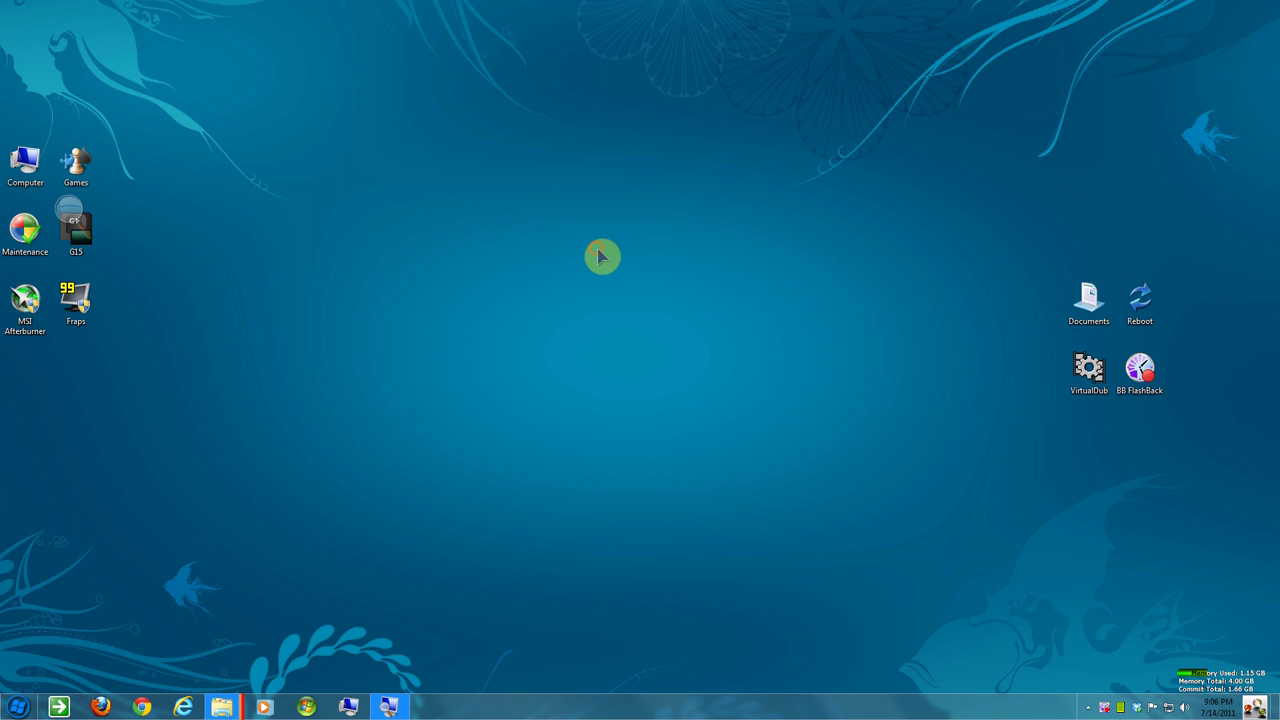
click(1088, 707)
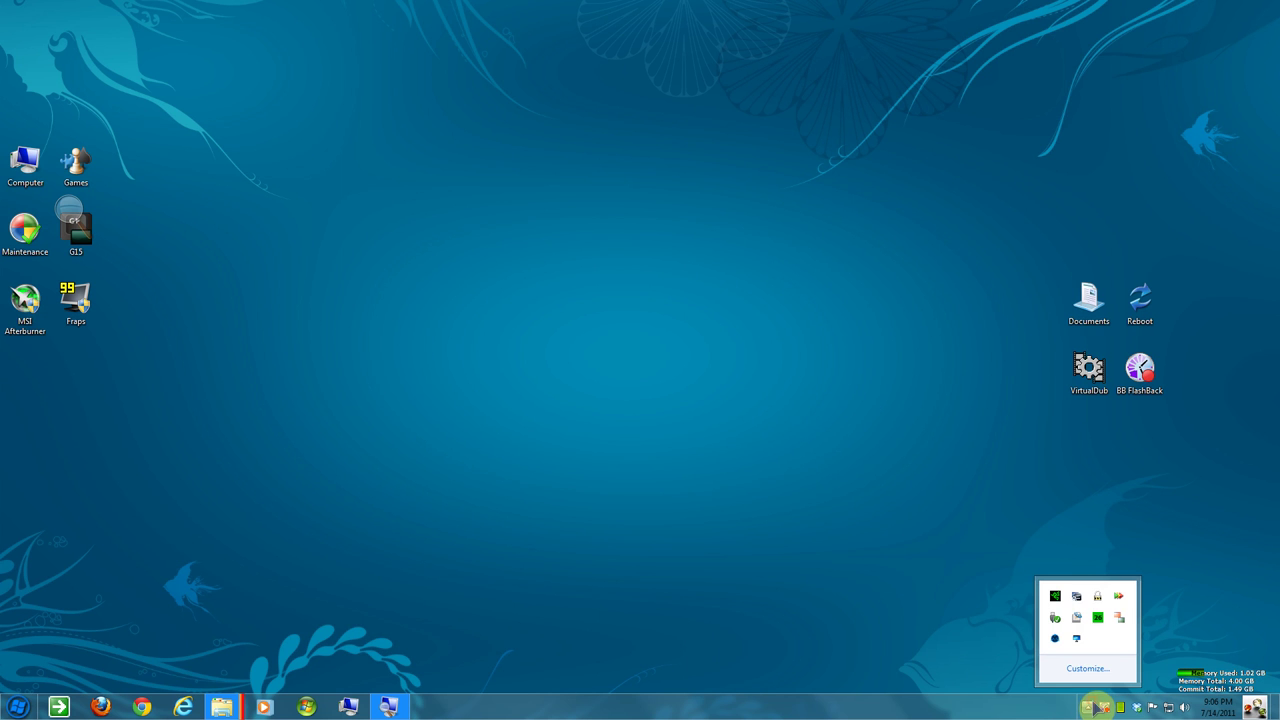
click(1072, 670)
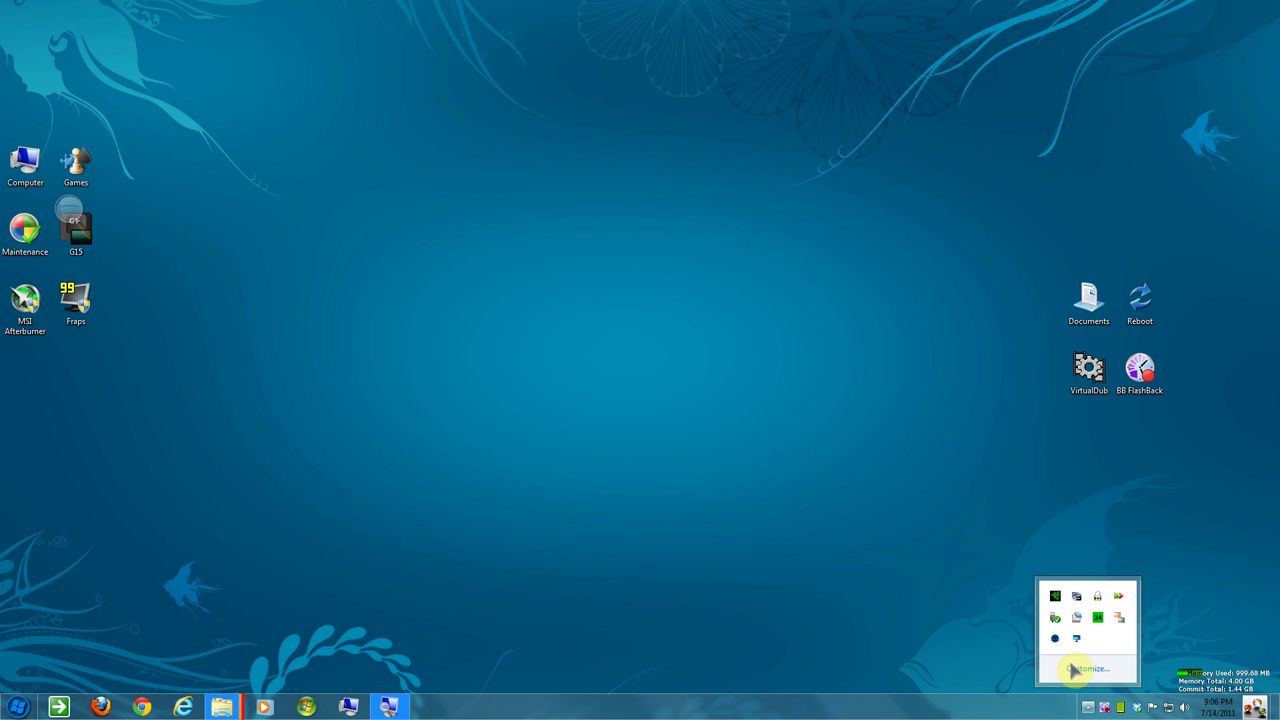
Dismiss the tray icons panel and preview the three Explorer window thumbnails
click(790, 463)
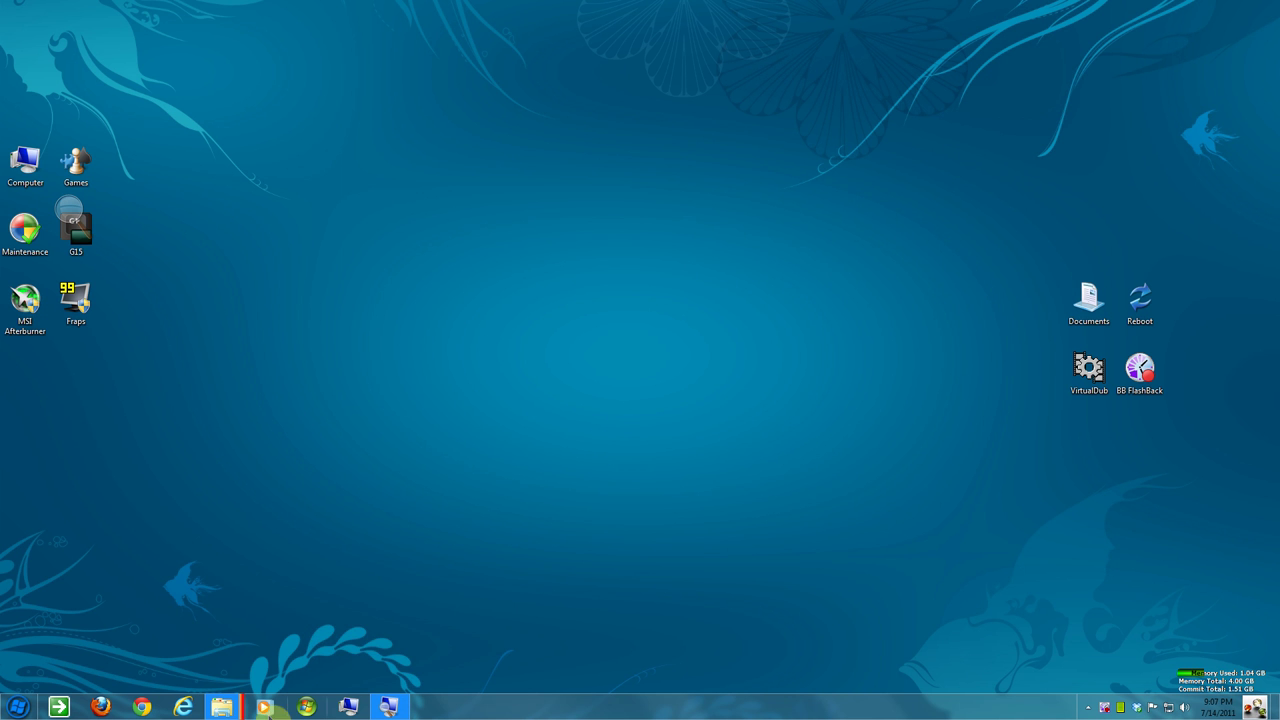
mouse_move(236, 708)
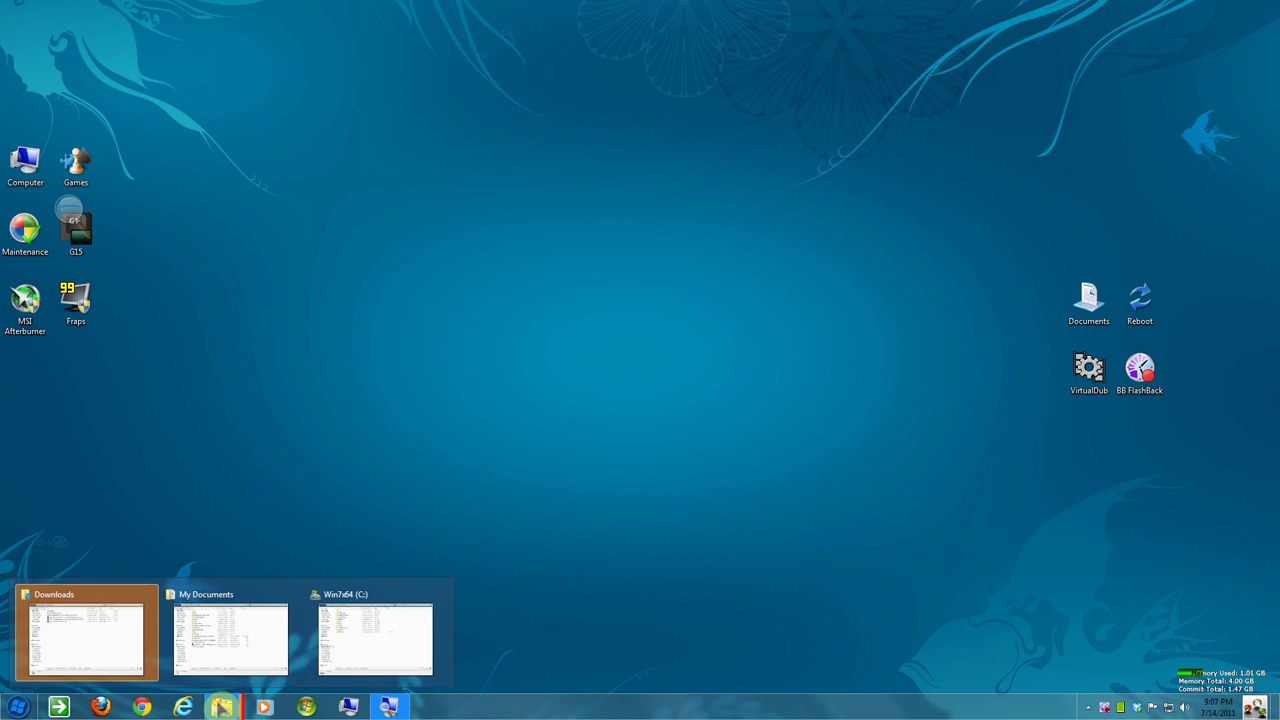
Close the Win7x64 (C:), My Documents and Downloads Explorer windows
click(438, 596)
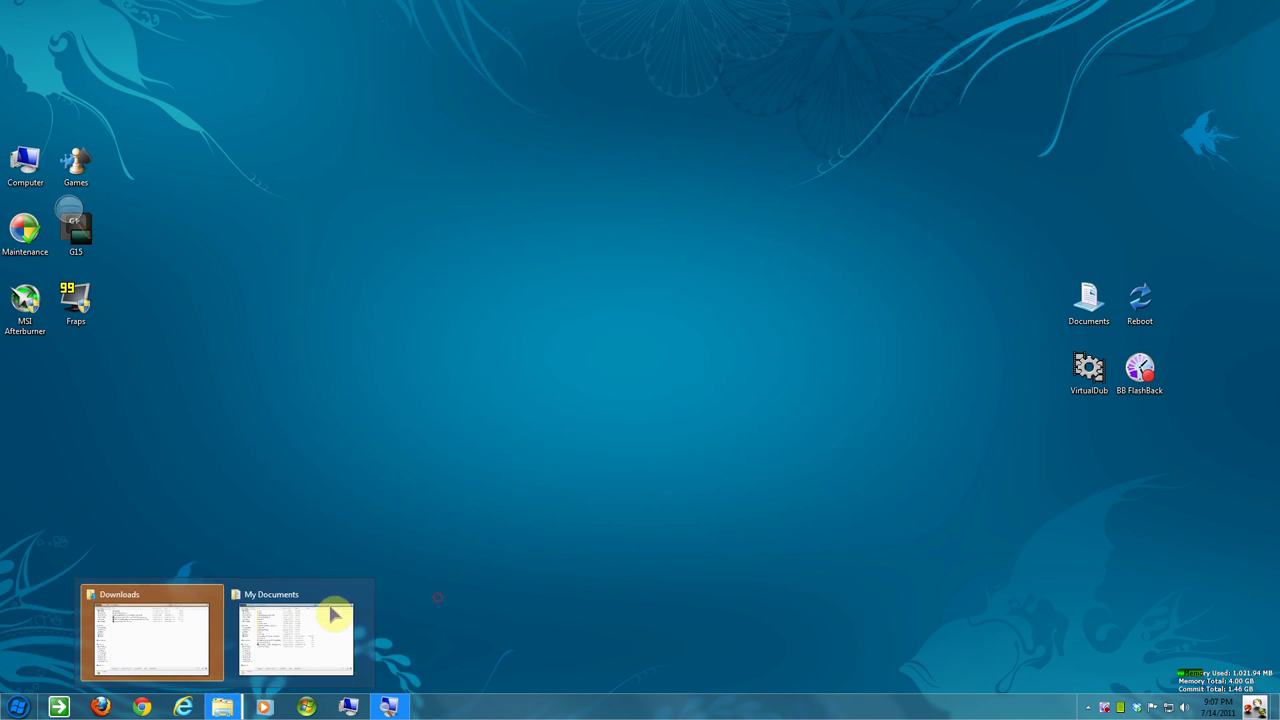
click(280, 610)
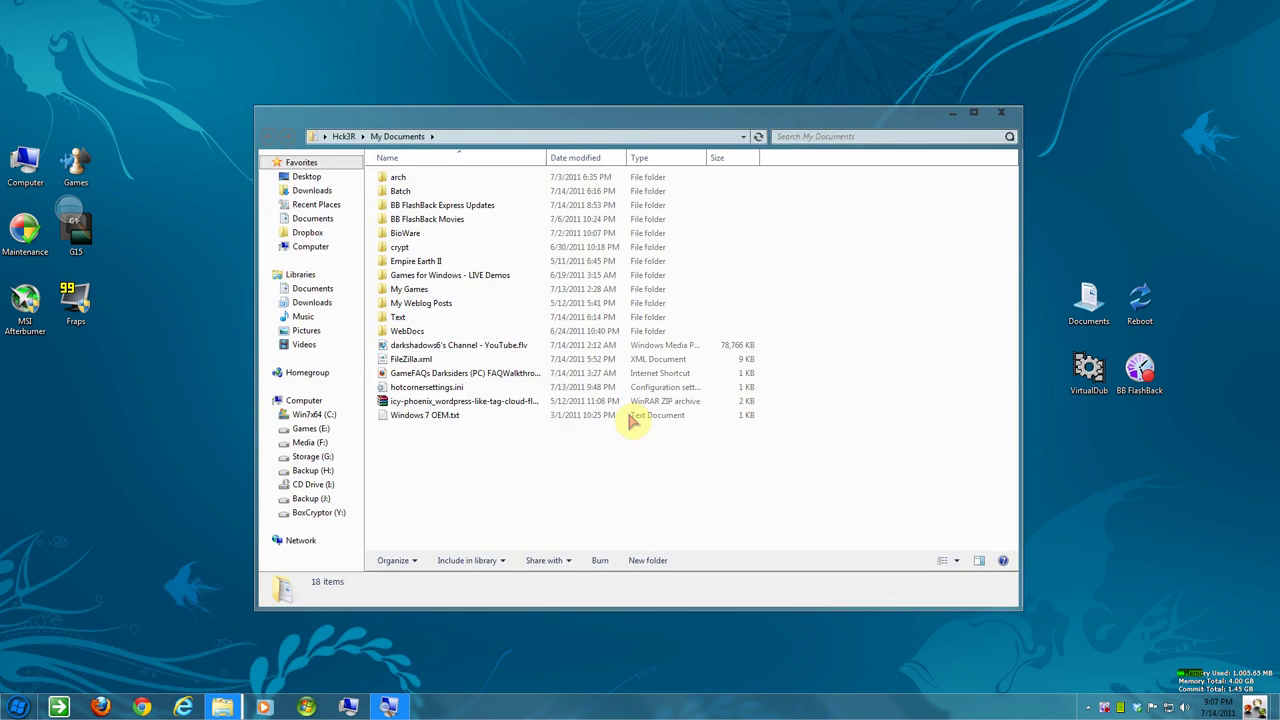
click(1006, 116)
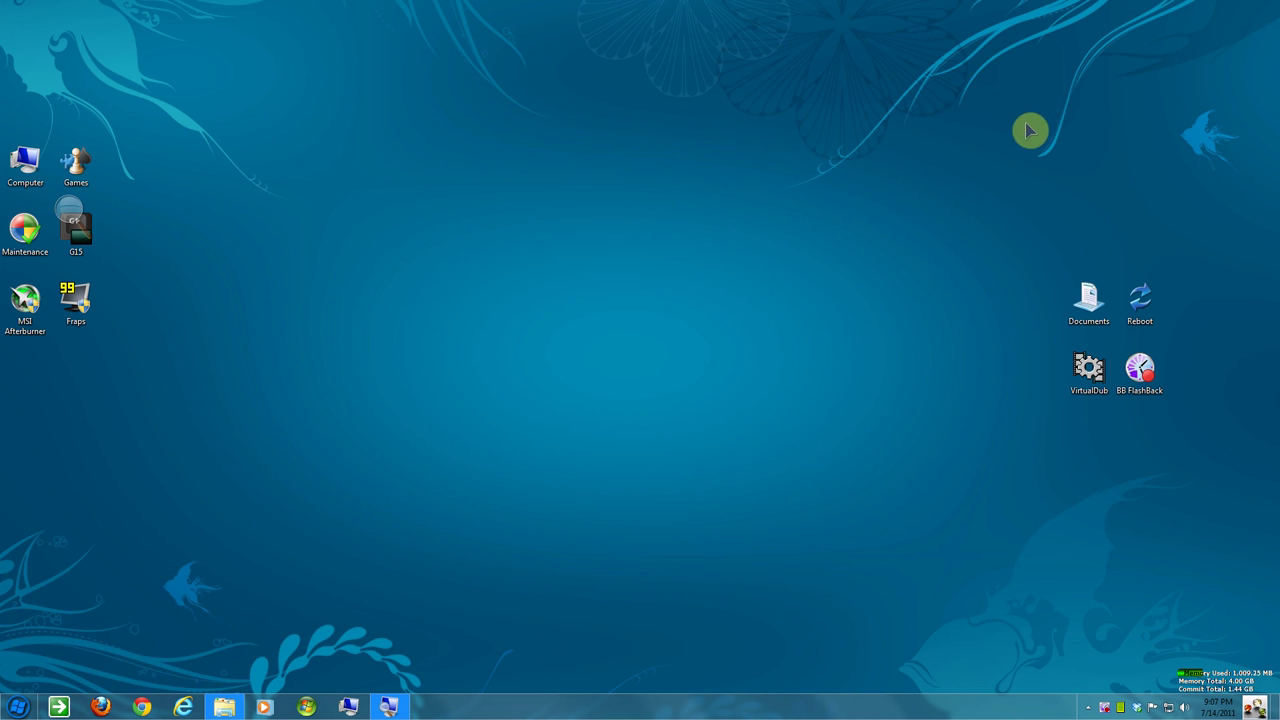
key(alt+Tab)
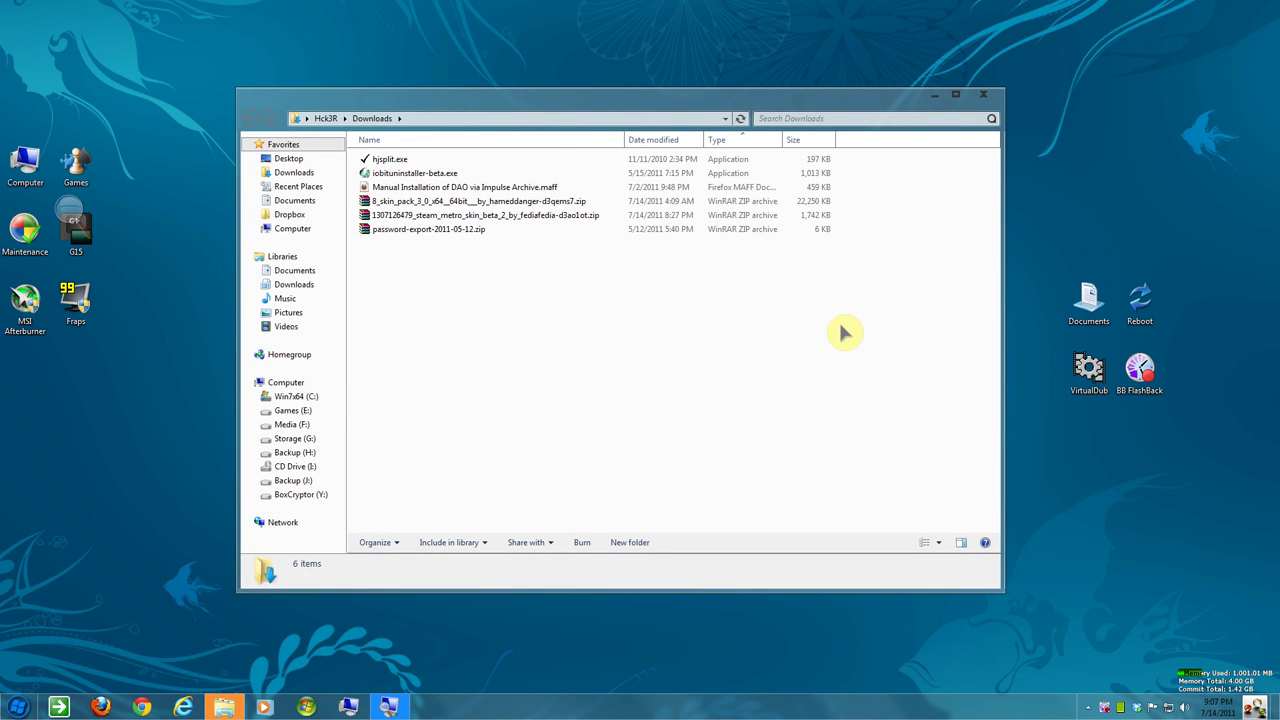
click(987, 98)
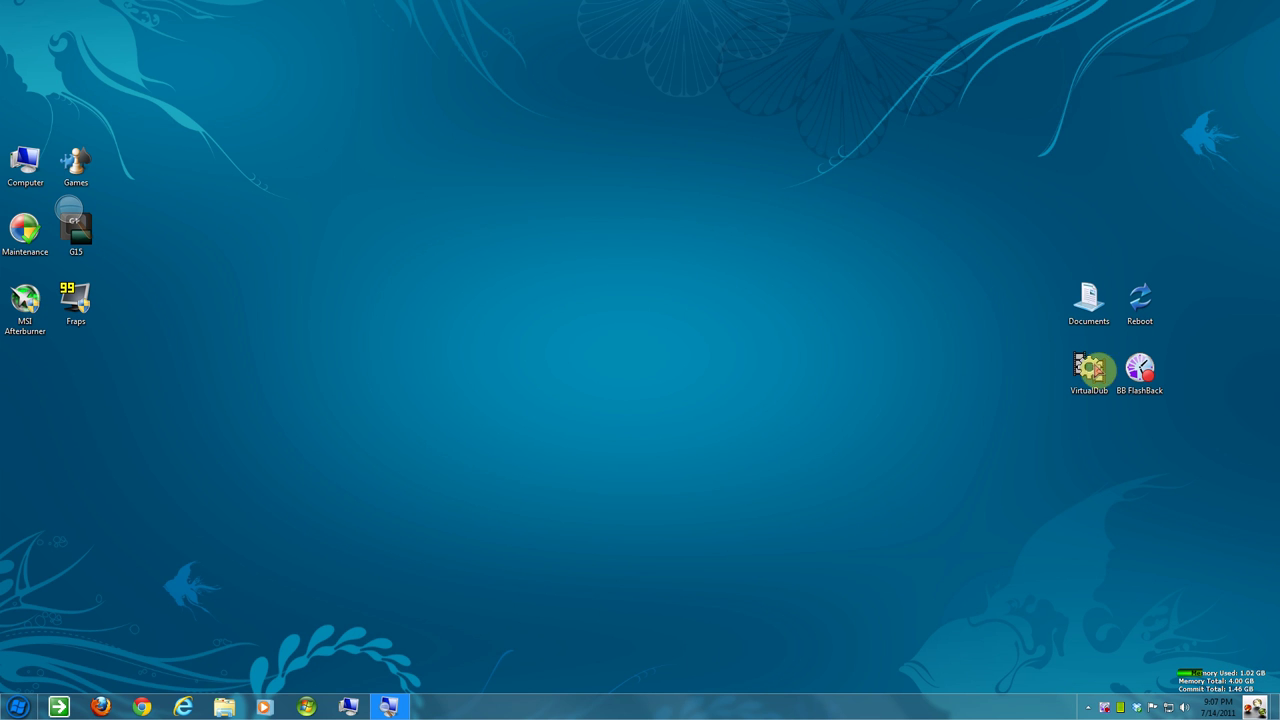
Open hotcornersettings.ini from Documents and read its paths at 200% magnification, then return to 100%
double_click(1088, 300)
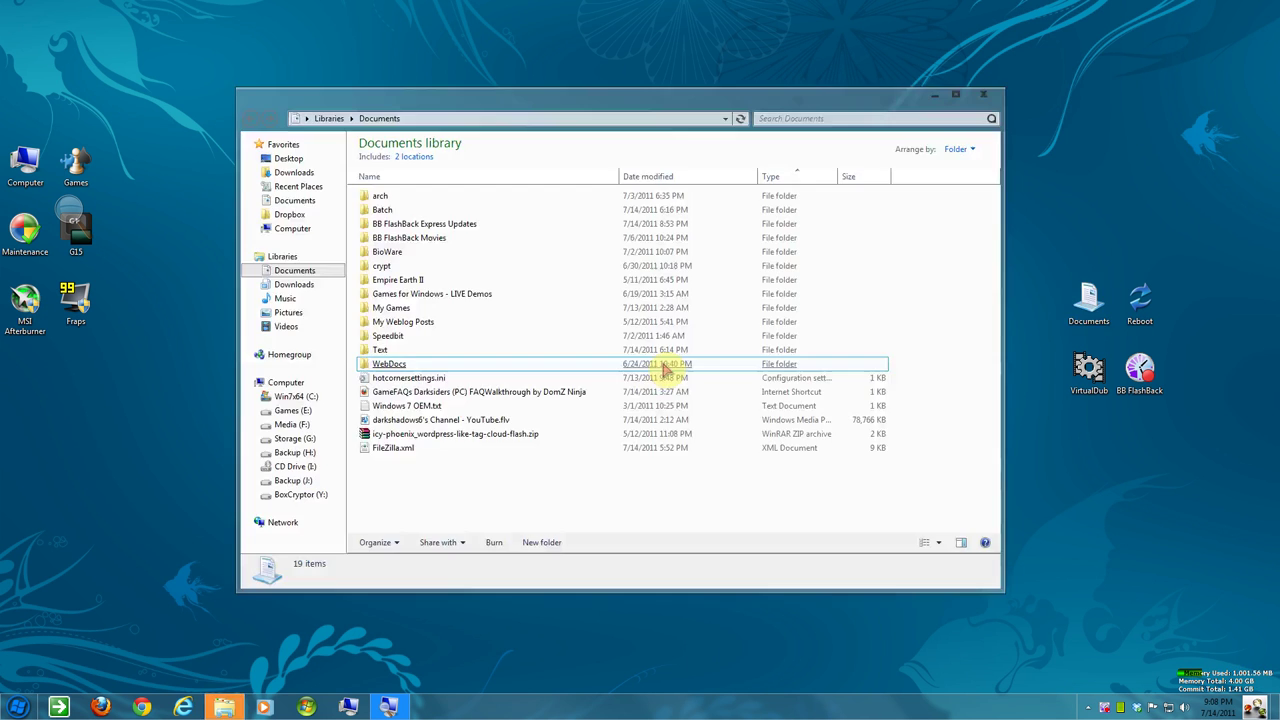
double_click(486, 378)
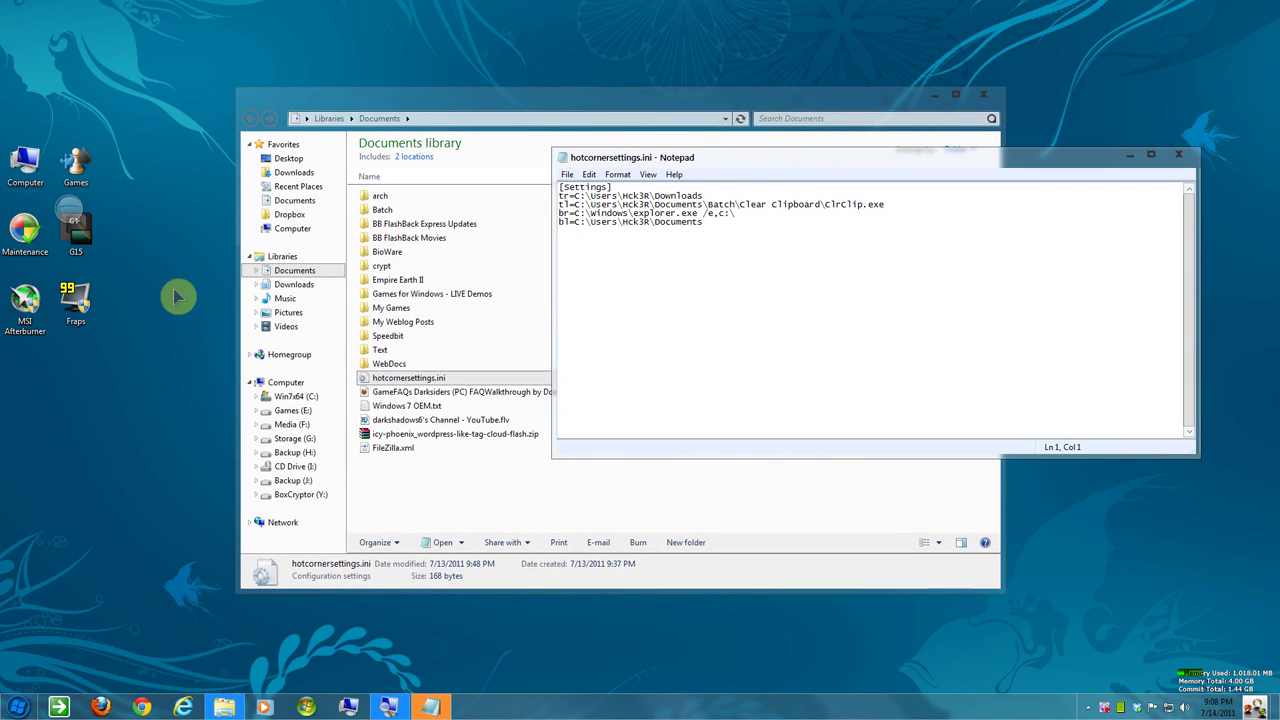
key(super+plus)
click(66, 220)
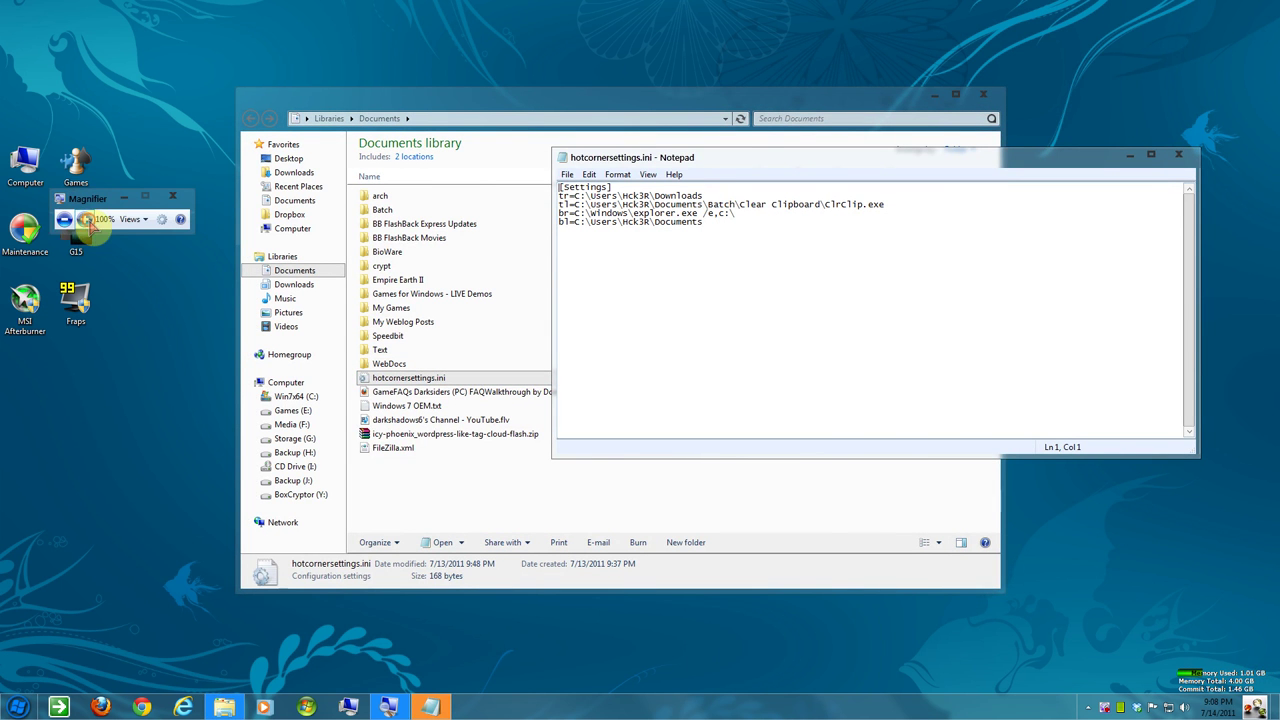
click(85, 219)
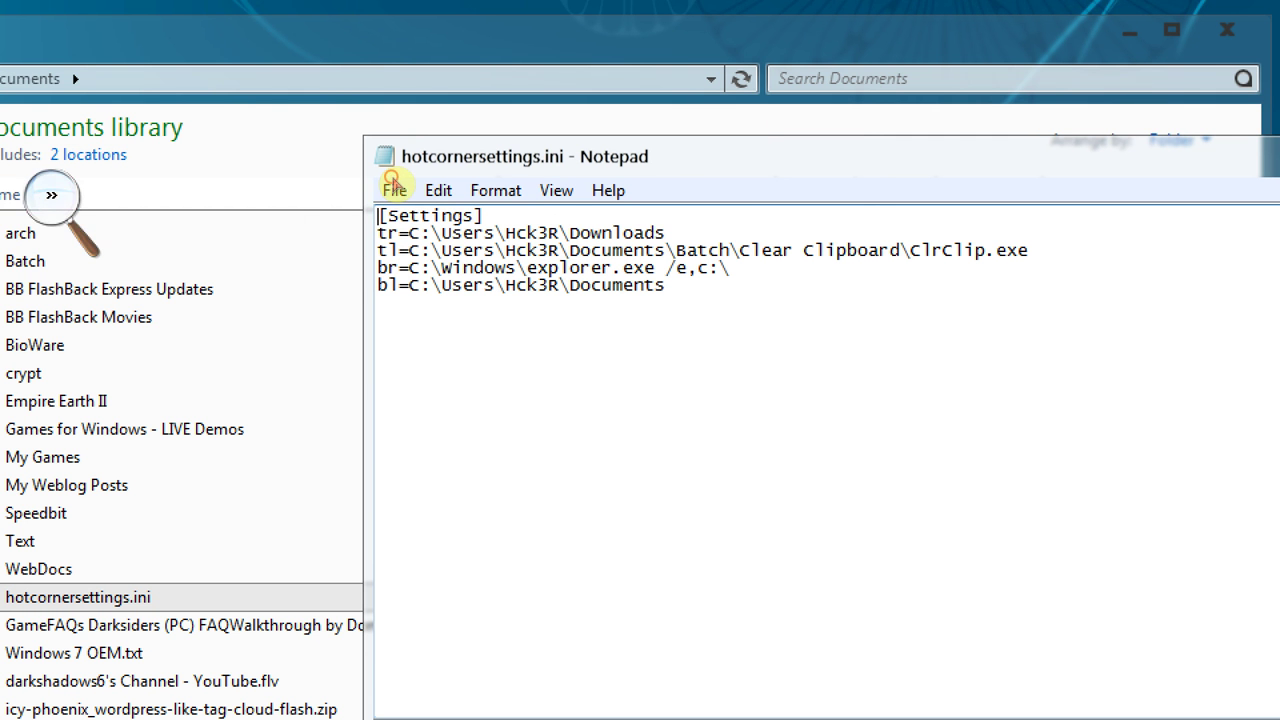
key(super+minus)
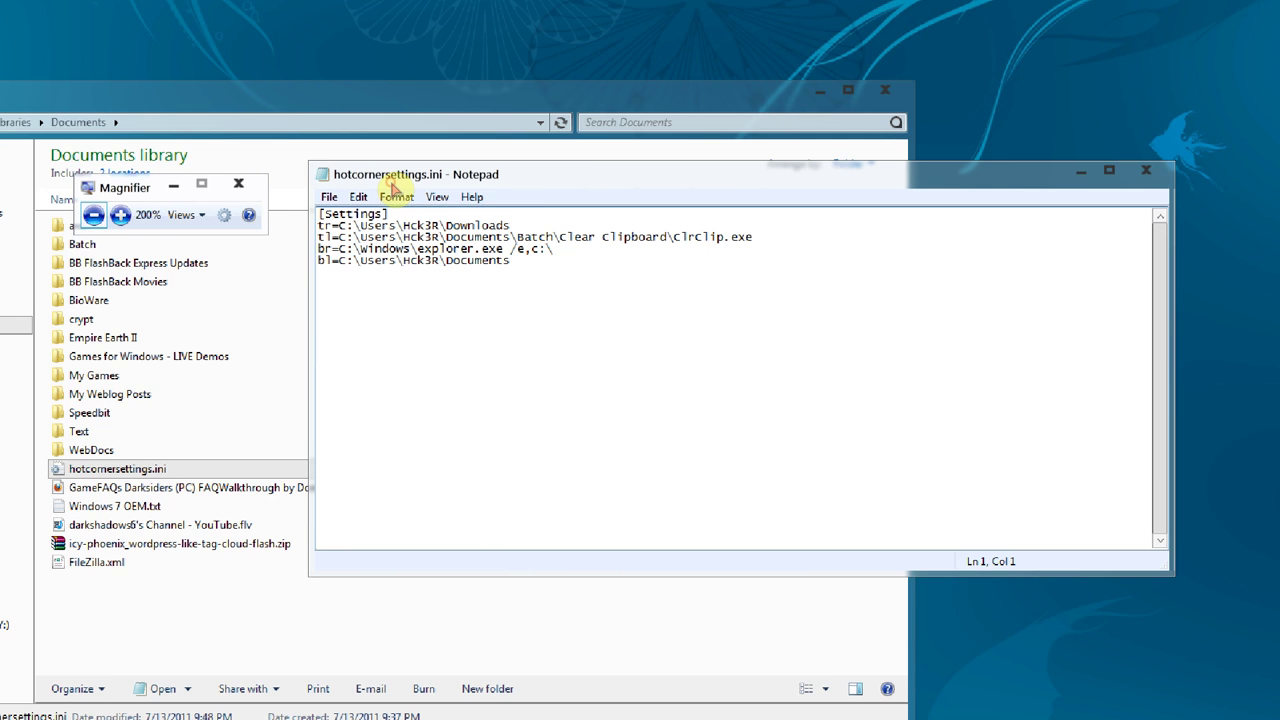
Close Notepad, the Documents library window and Magnifier
click(1178, 155)
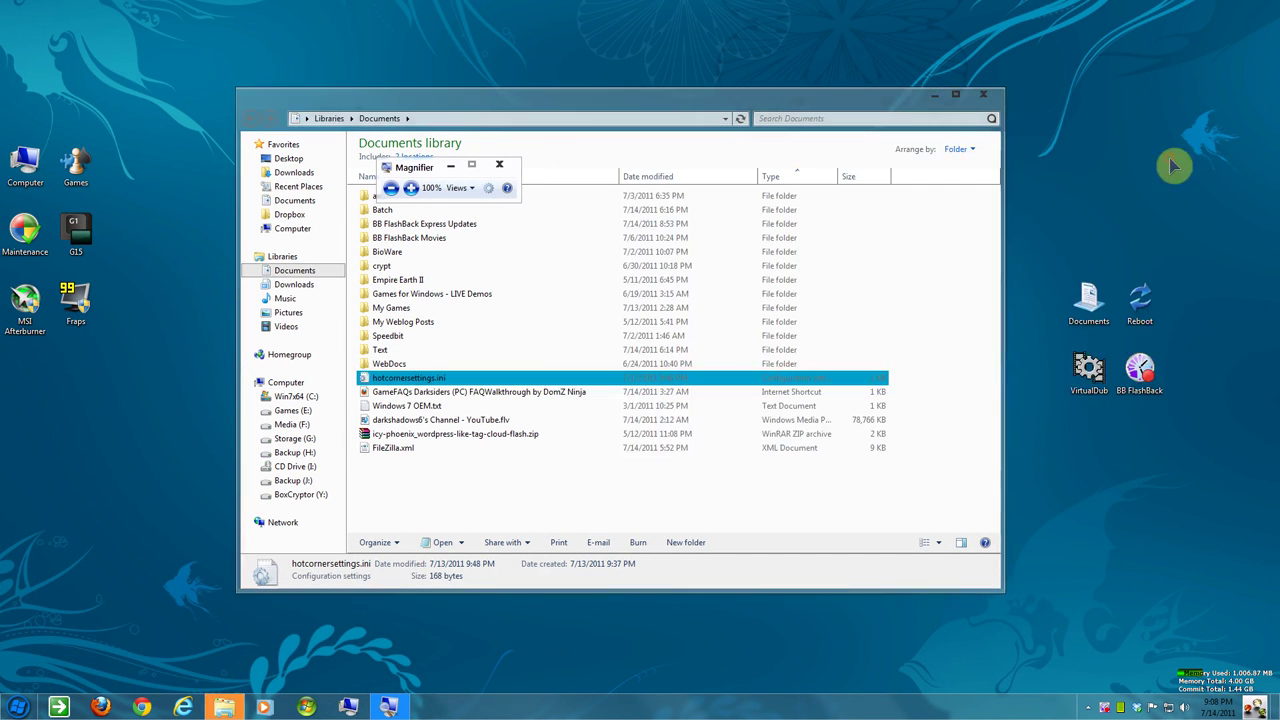
click(952, 240)
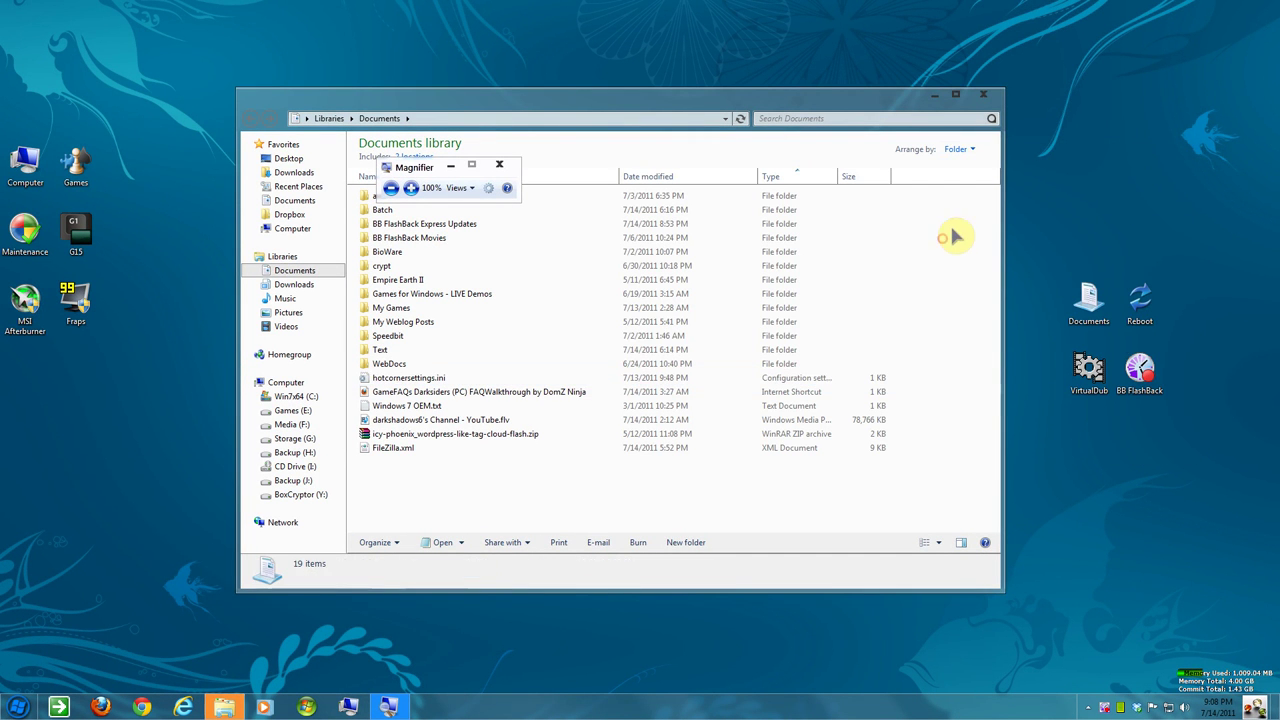
click(982, 99)
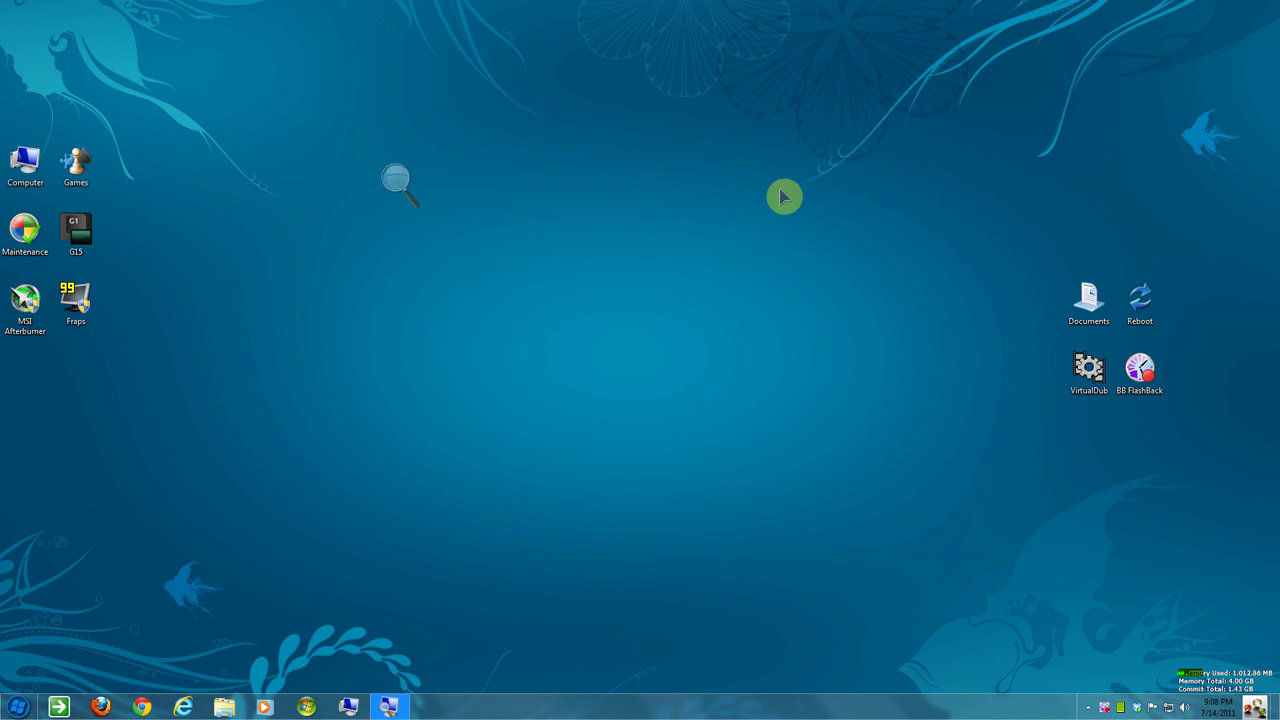
click(403, 190)
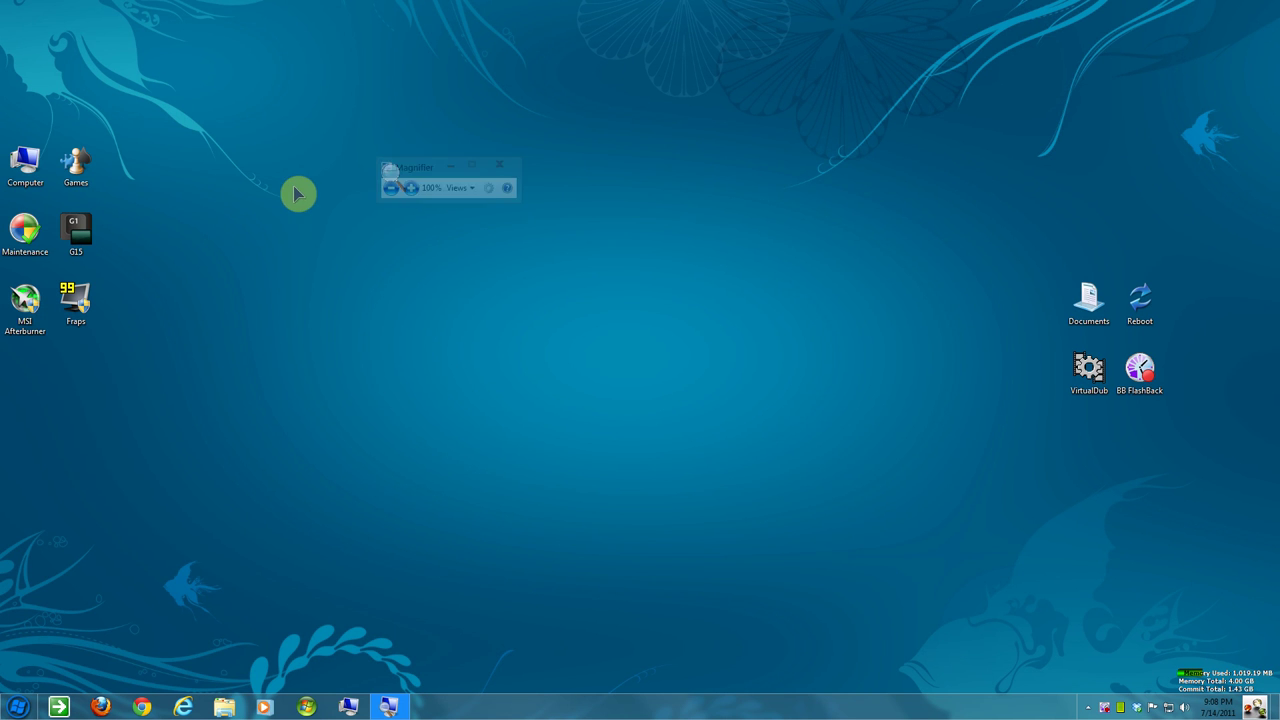
click(500, 167)
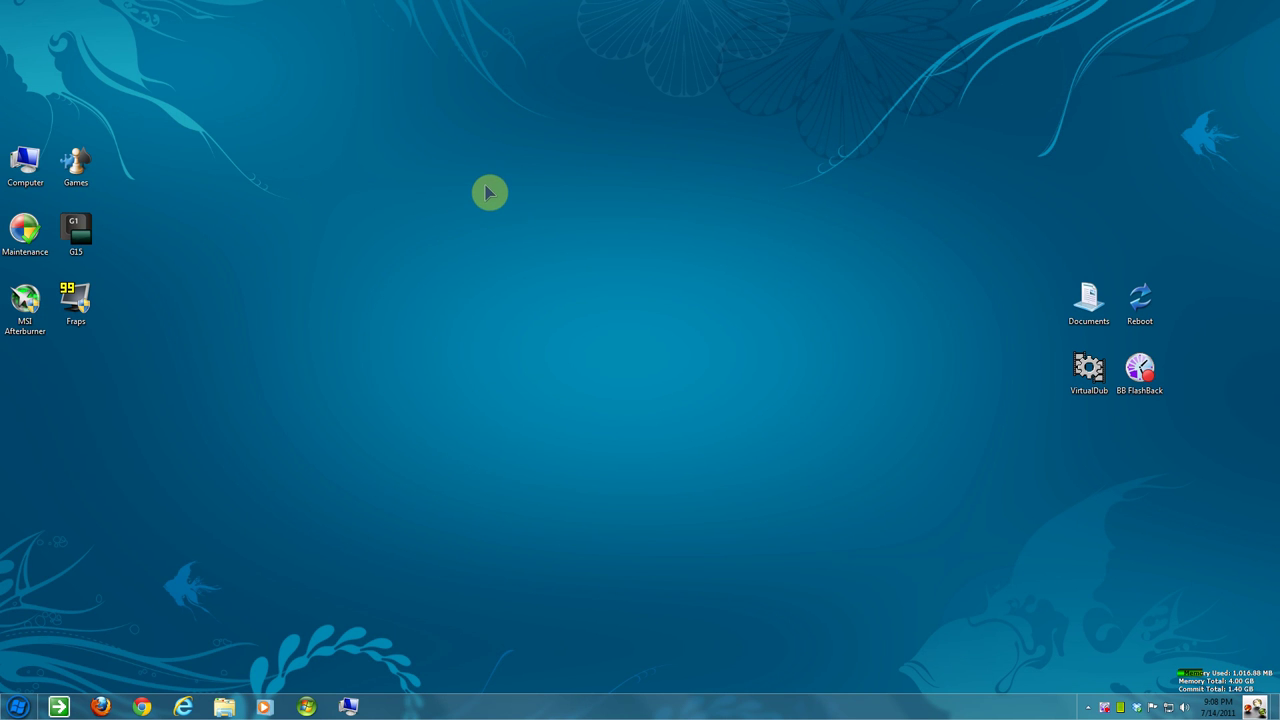